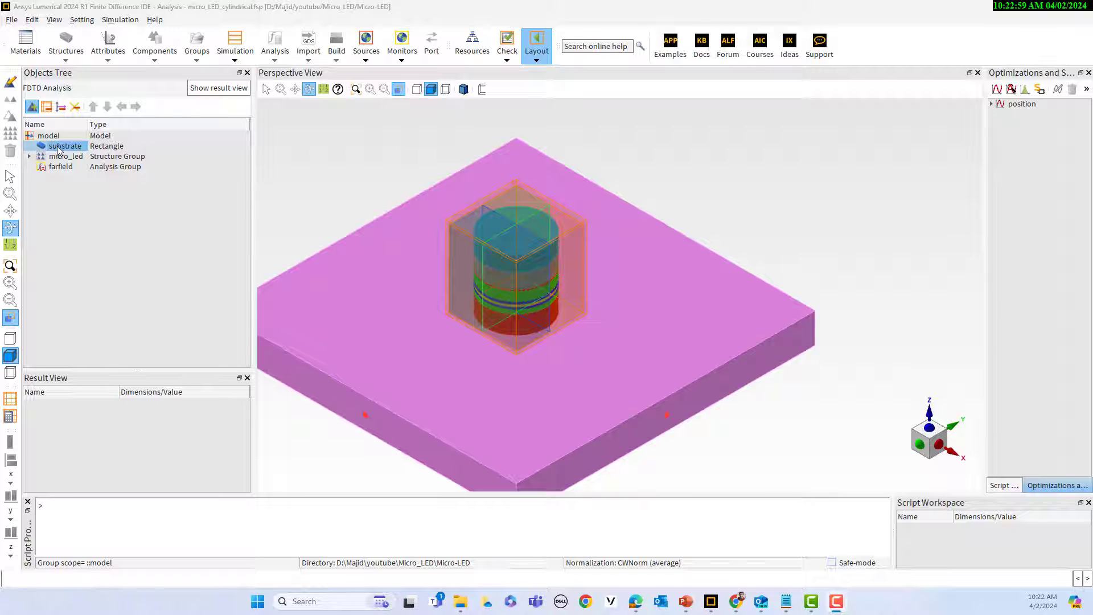
Expand the micro_led group and select its AlGaInP, AlInP, SCL and MQW layers in turn
left_click(29, 156)
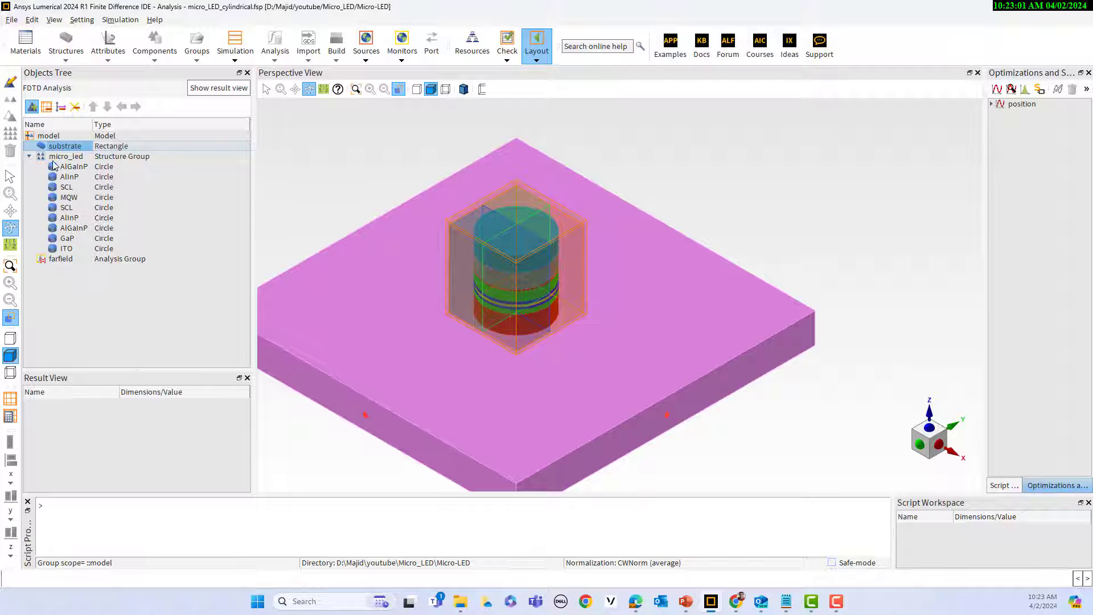
left_click(63, 168)
scroll(520, 300, "up", 1)
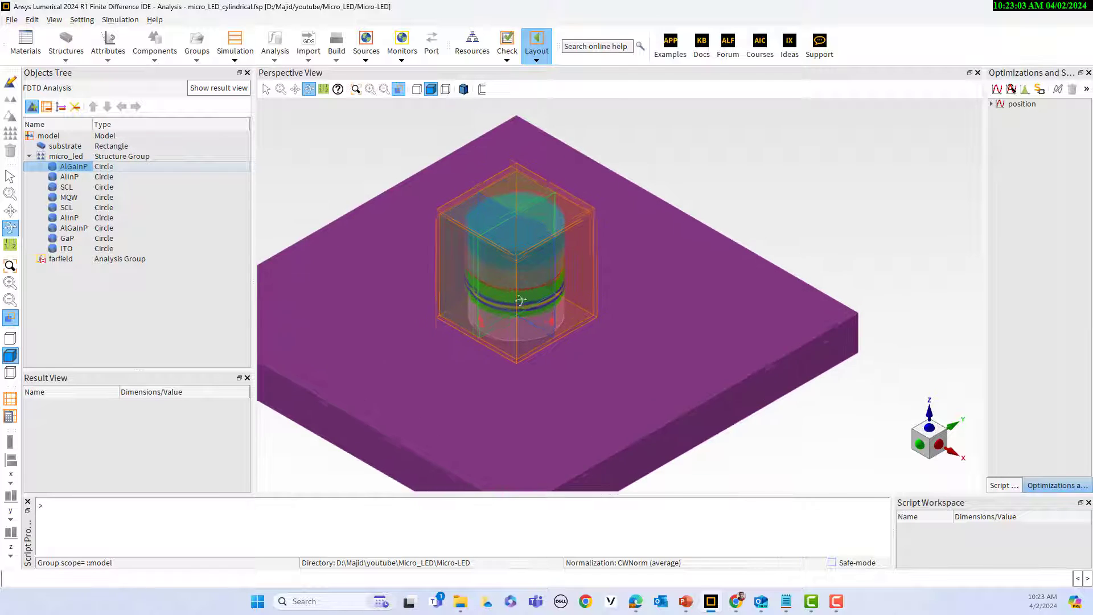
scroll(520, 300, "up", 1)
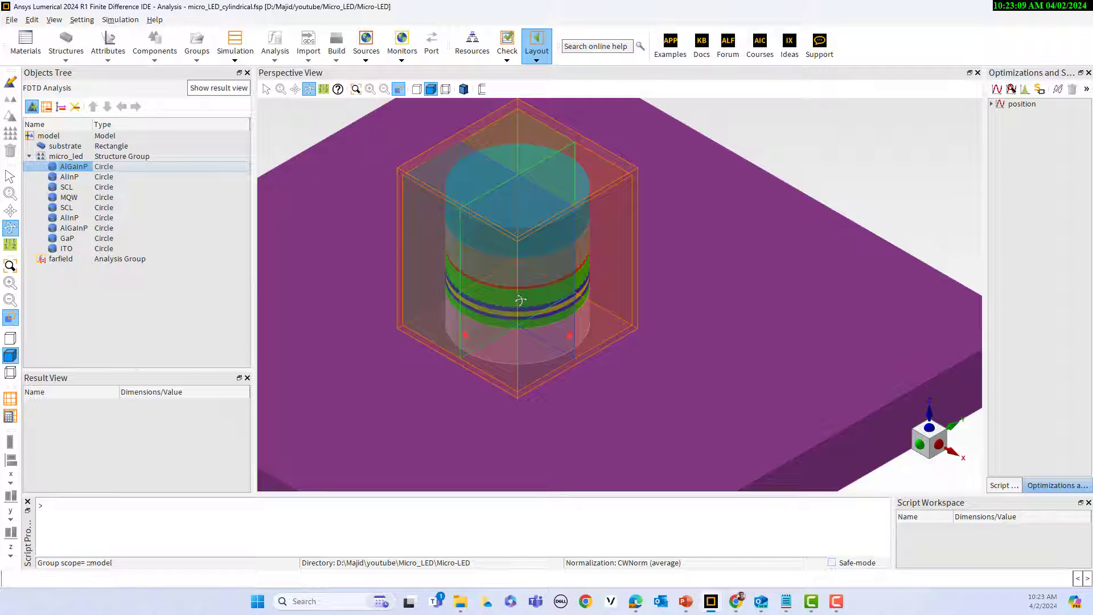
left_click(66, 177)
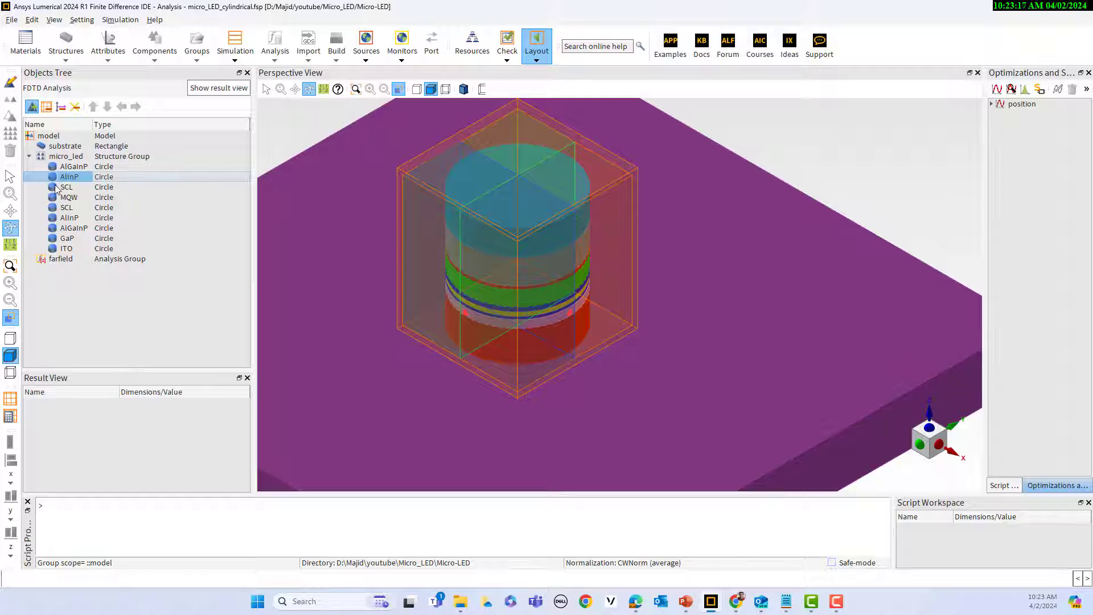
left_click(55, 188)
left_click(66, 197)
scroll(511, 328, "up", 2)
scroll(512, 328, "up", 2)
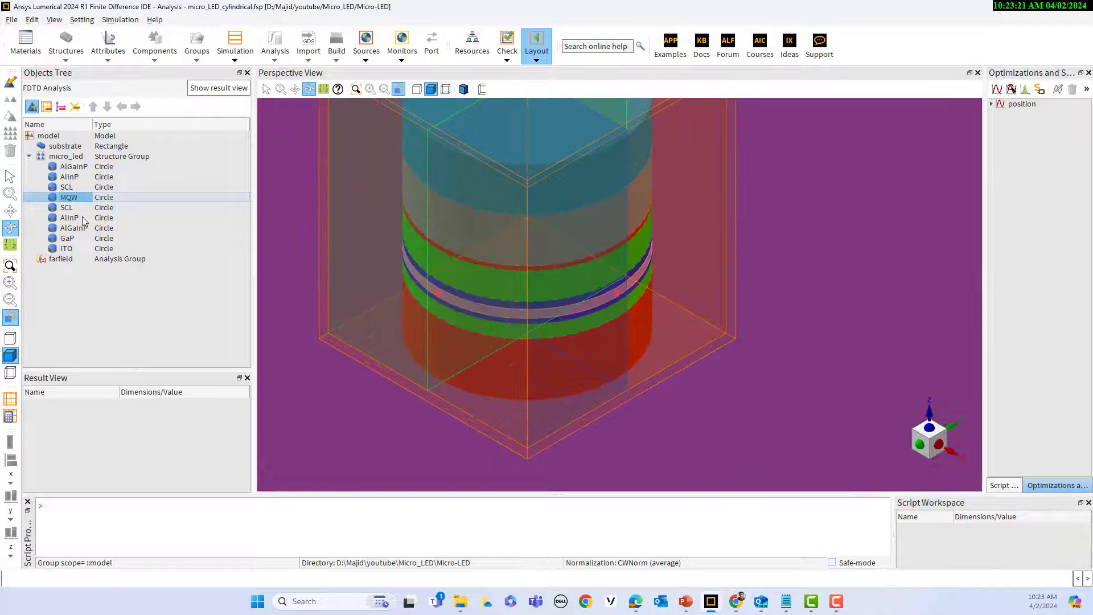
Select the second SCL, AlInP and AlGaInP layers and the ITO layer, then collapse micro_led
left_click(65, 209)
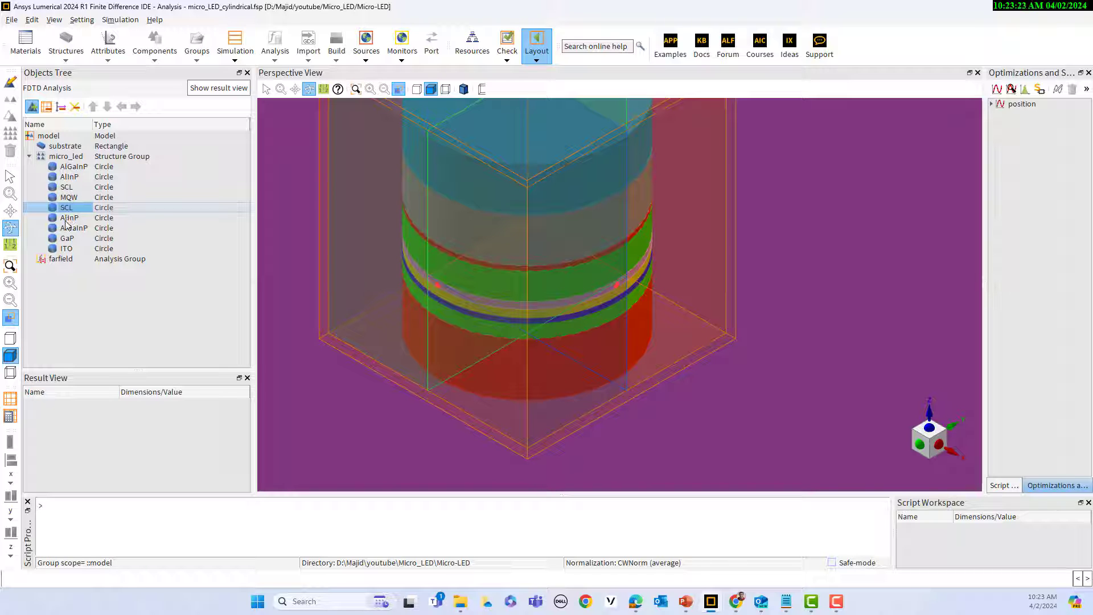
left_click(66, 222)
scroll(486, 283, "up", 2)
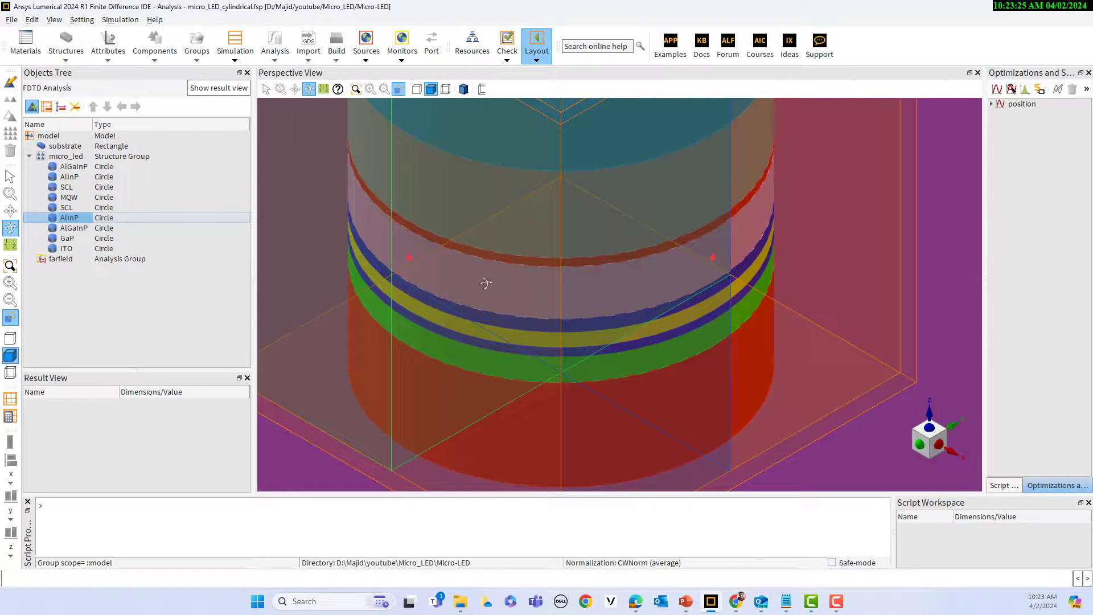
left_click(67, 229)
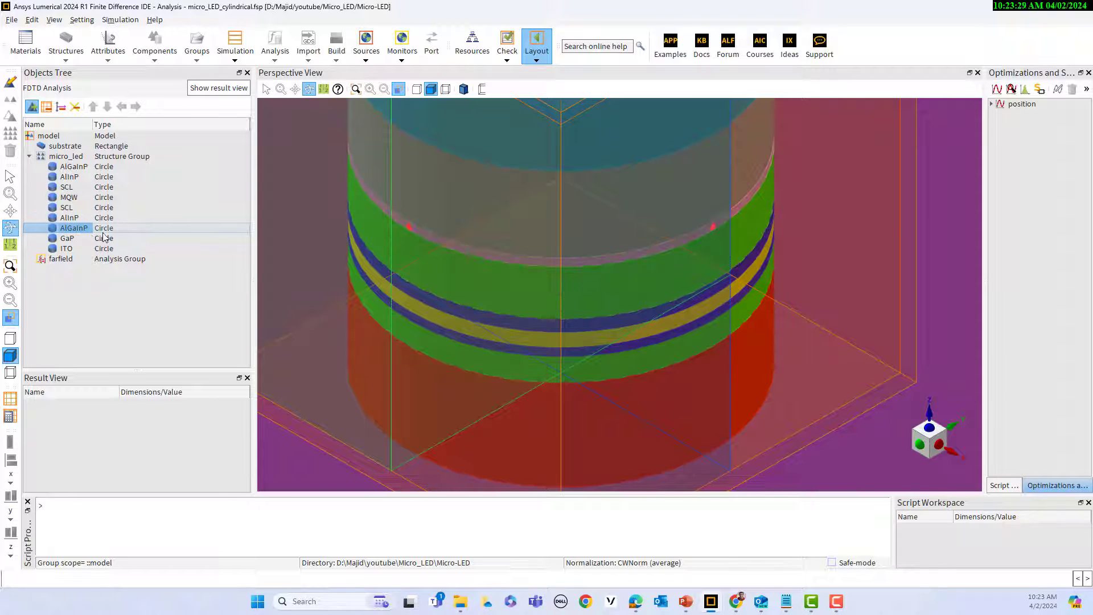
left_click(68, 248)
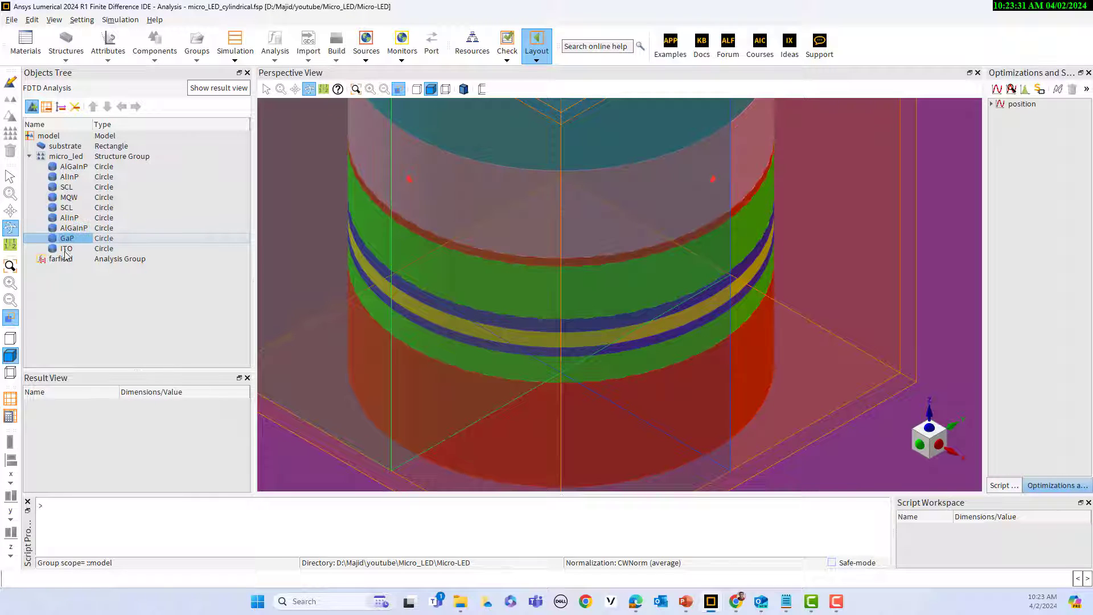
scroll(538, 287, "down", 5)
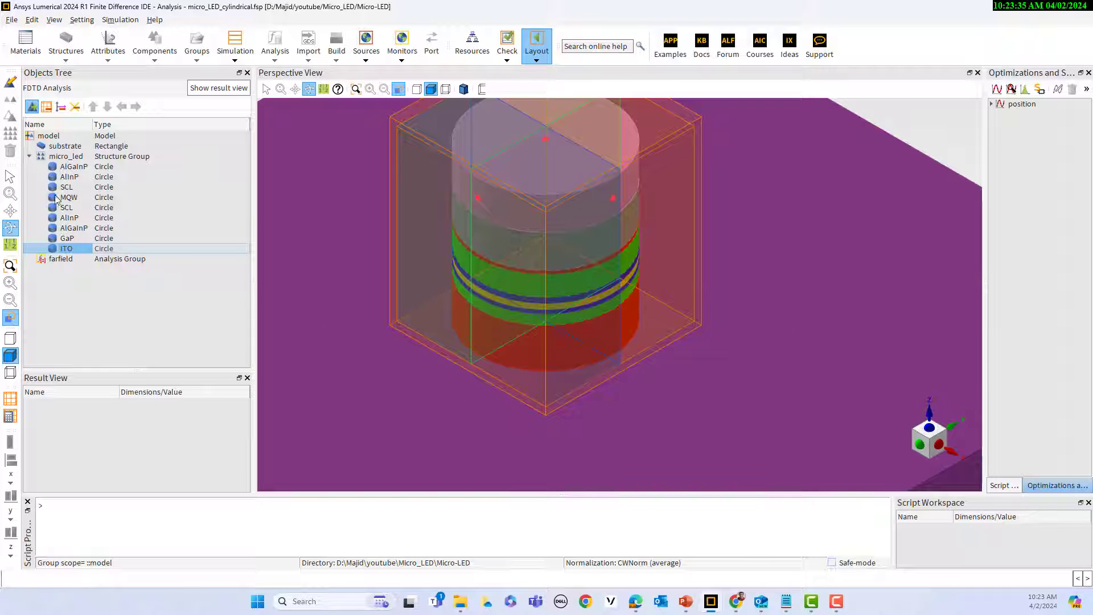
left_click(29, 156)
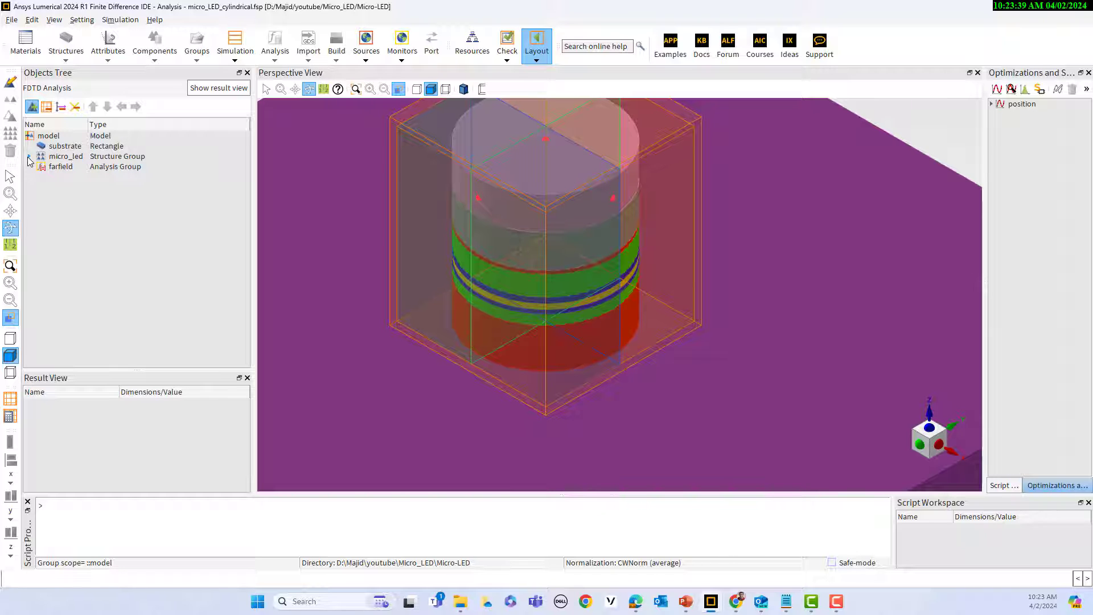
Open micro_led's user properties and confirm layer1's material stays AlGaInP
right_click(63, 157)
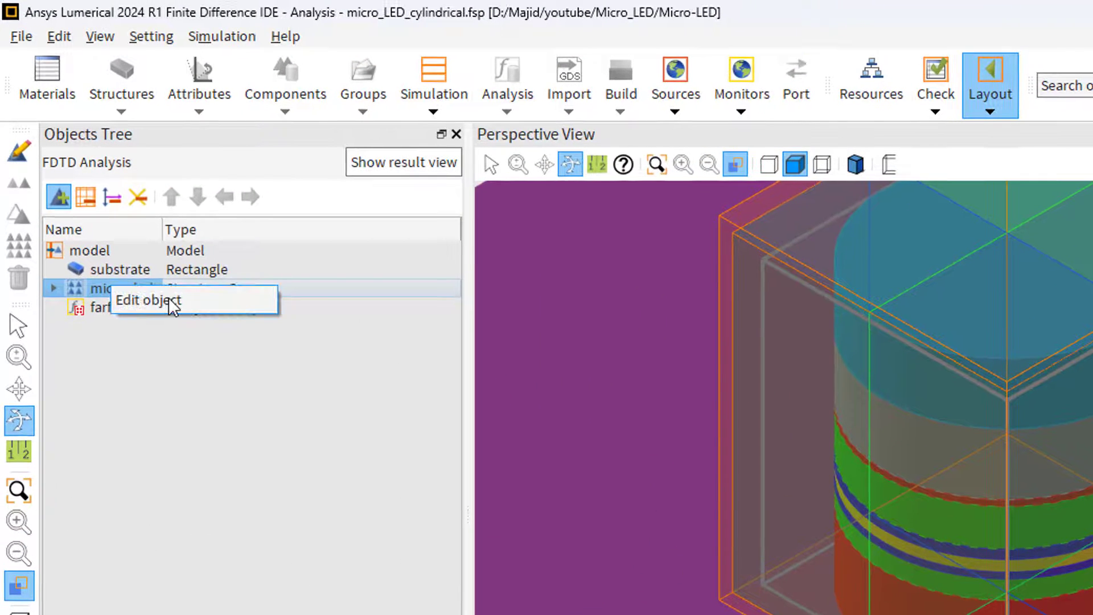
left_click(168, 298)
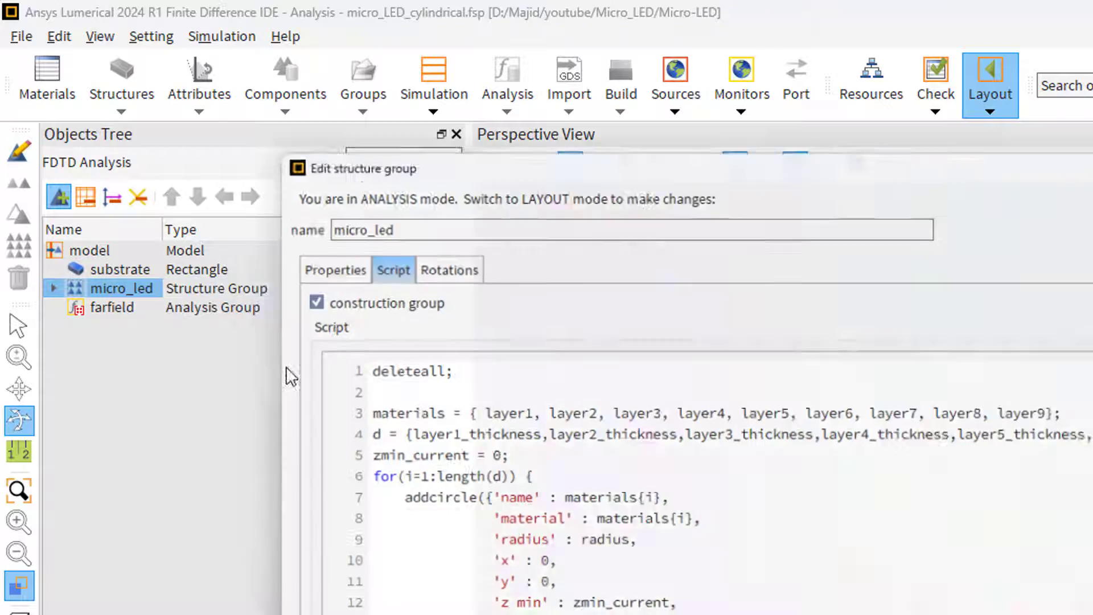
left_click(282, 256)
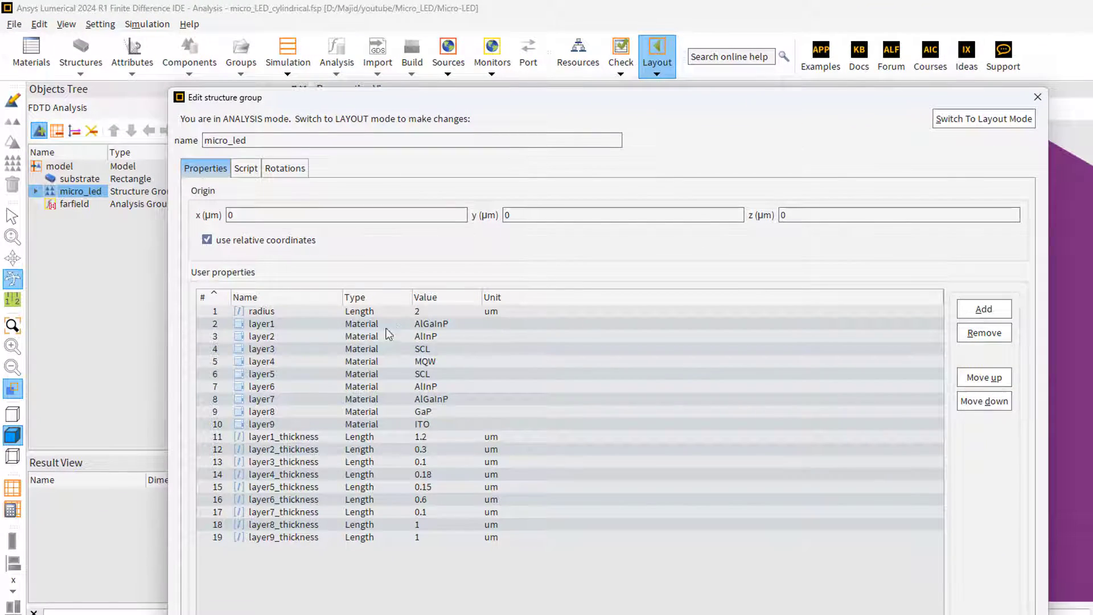
left_click(428, 326)
left_click(431, 324)
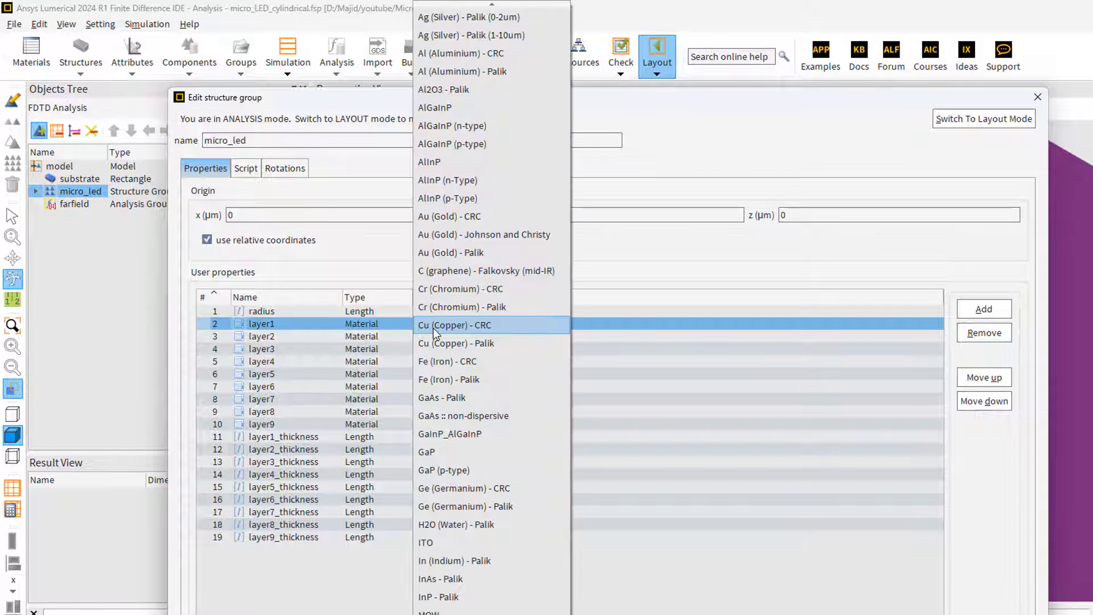
left_click(383, 258)
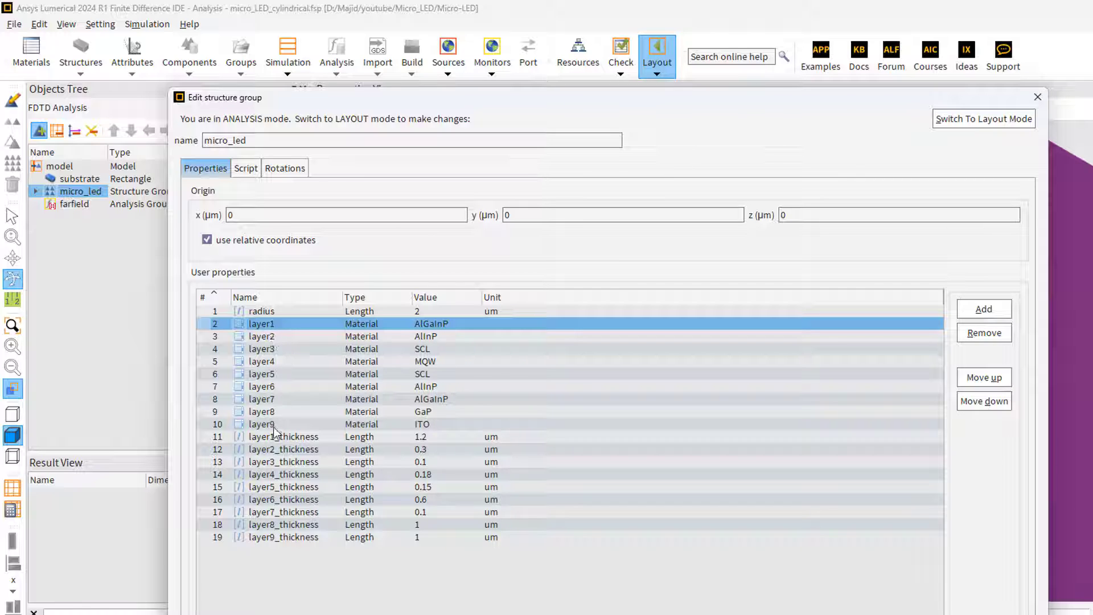
Inspect layer1_thickness 1.2, layer3_thickness 0.1 and the x origin, leaving them unchanged
double_click(424, 438)
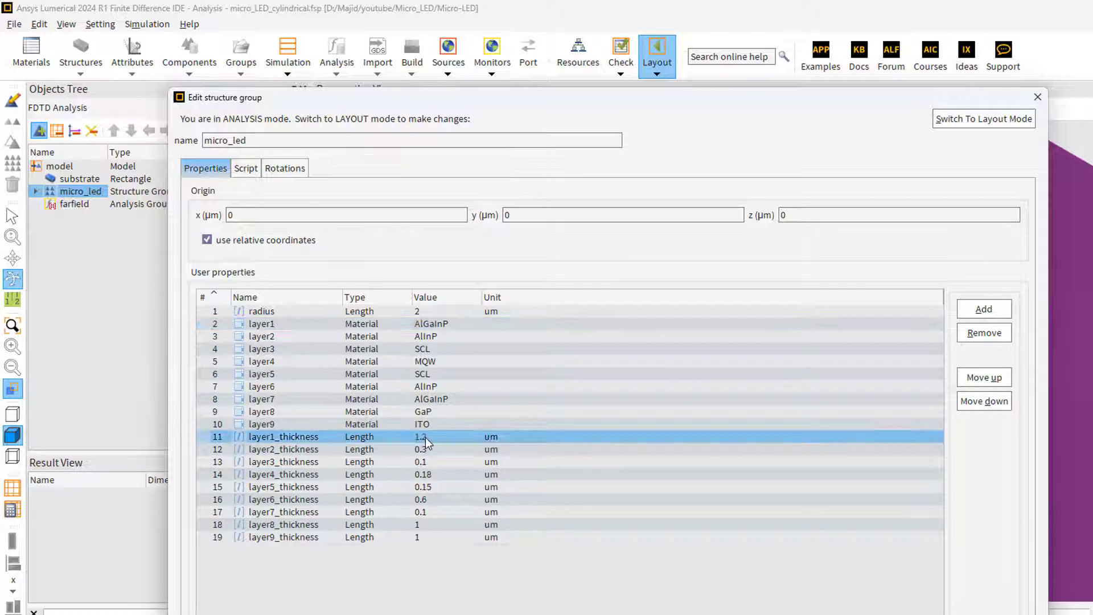
left_click(426, 451)
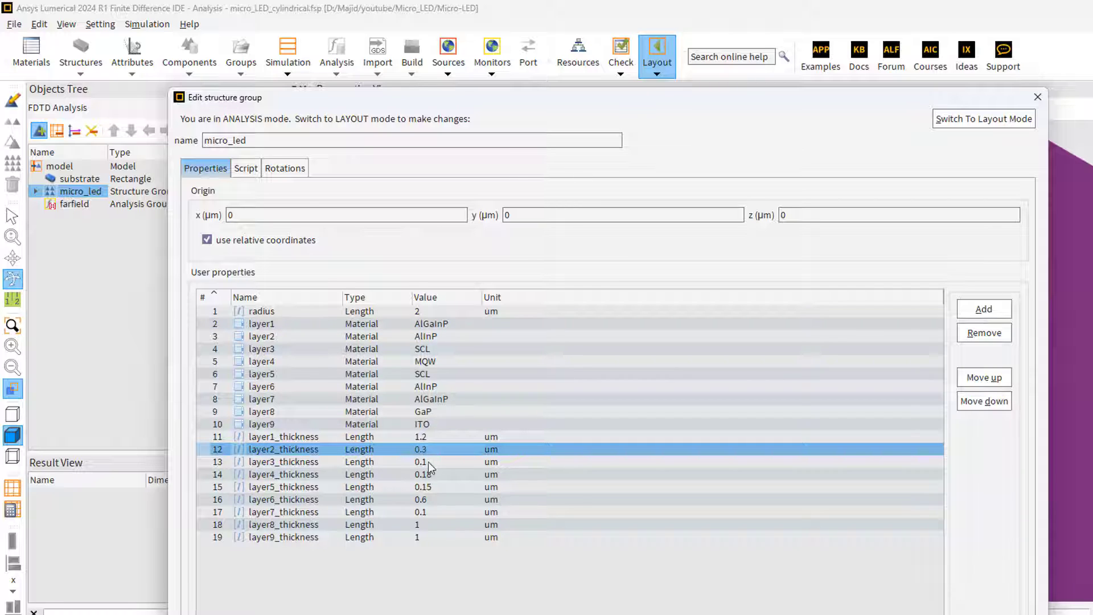
double_click(428, 463)
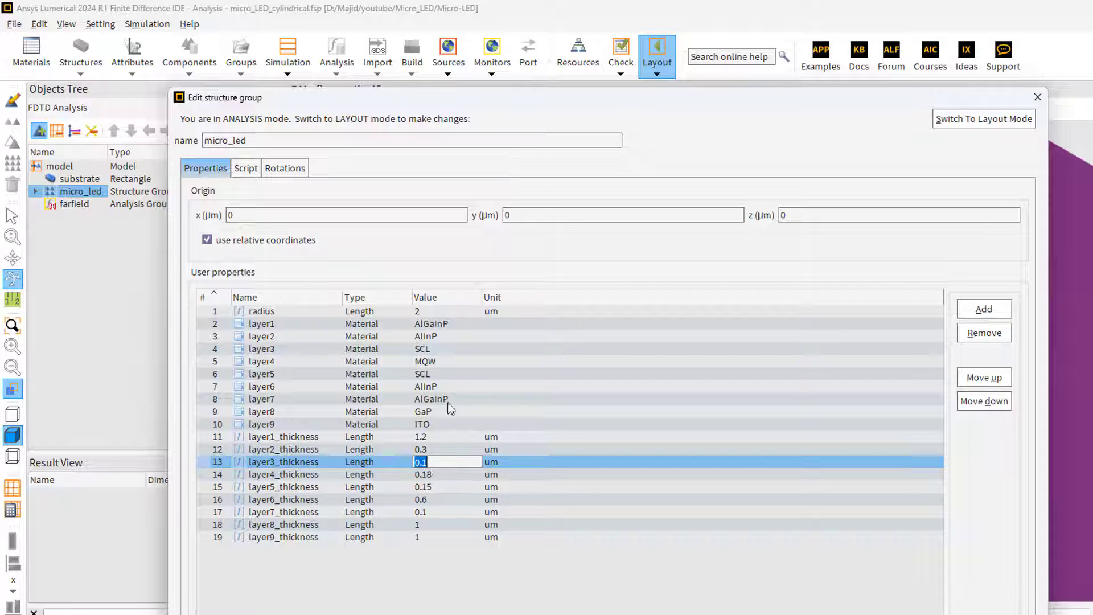
left_click(430, 488)
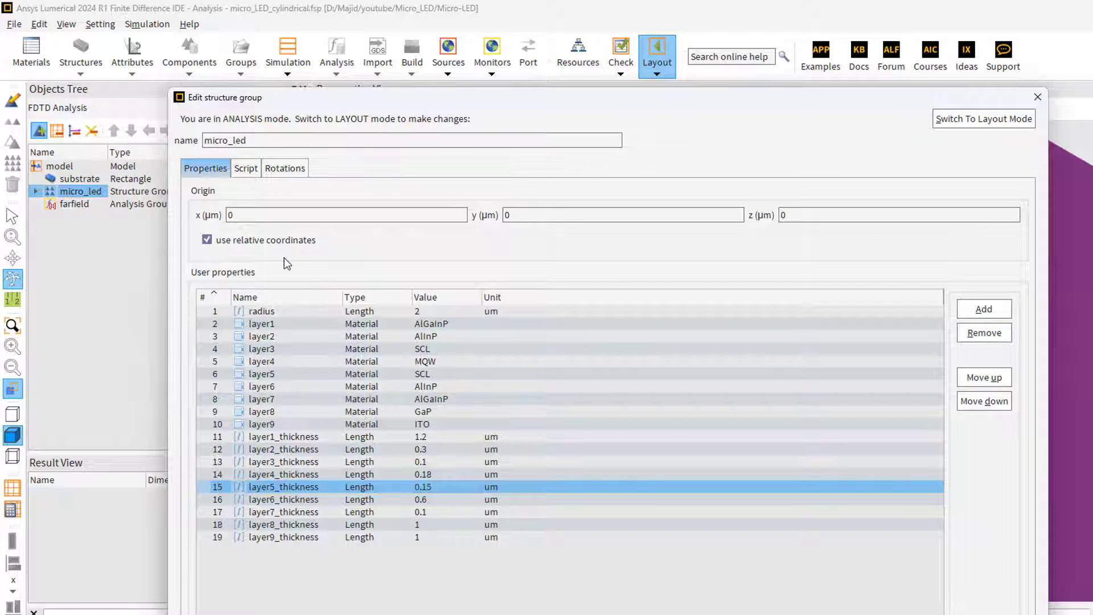
double_click(247, 215)
In the group's Script tab, highlight the materials list and the layer1_thickness line
left_click(252, 169)
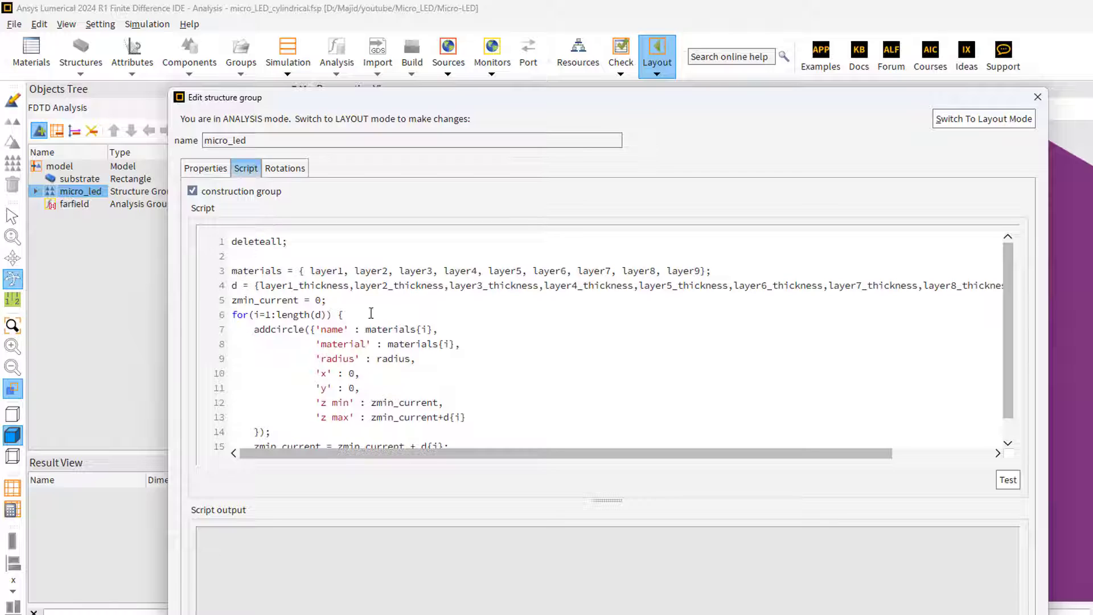
triple_click(738, 269)
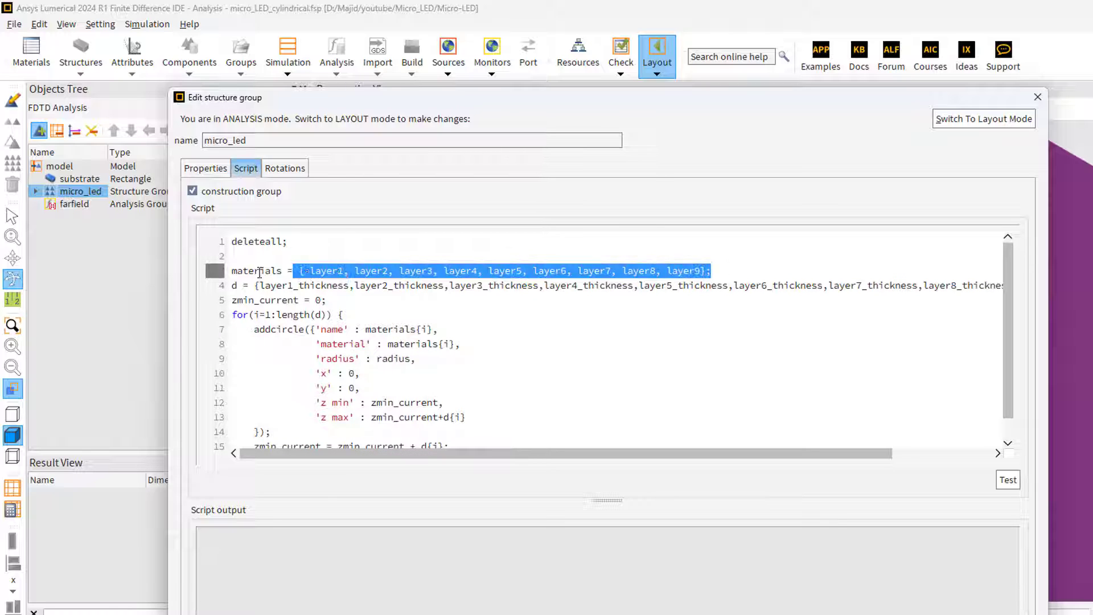
left_click(700, 272)
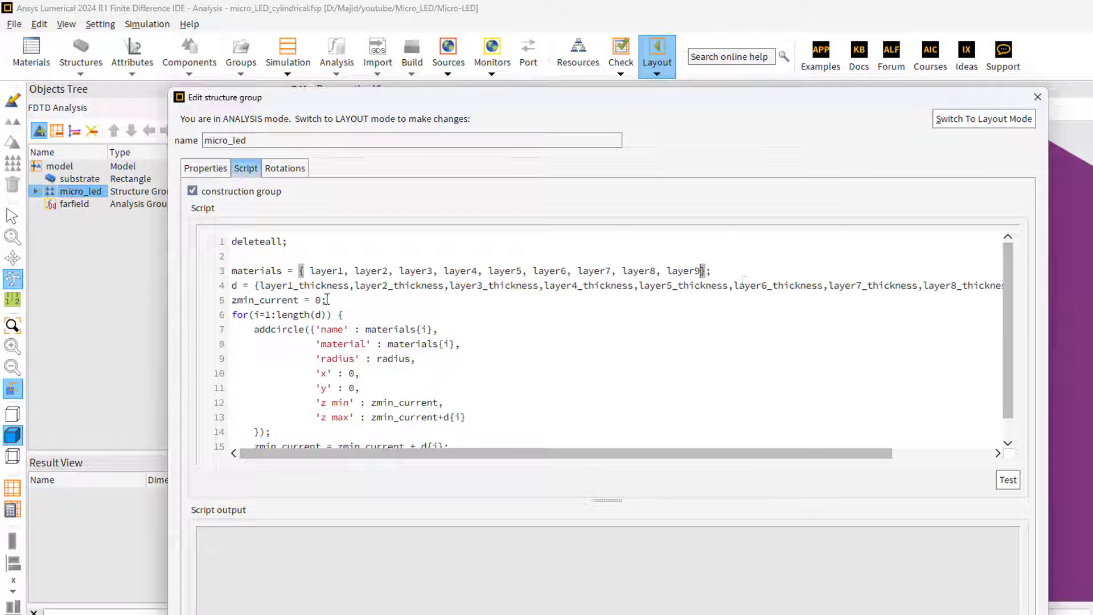
left_click(267, 285)
left_click_drag(312, 282, 348, 285)
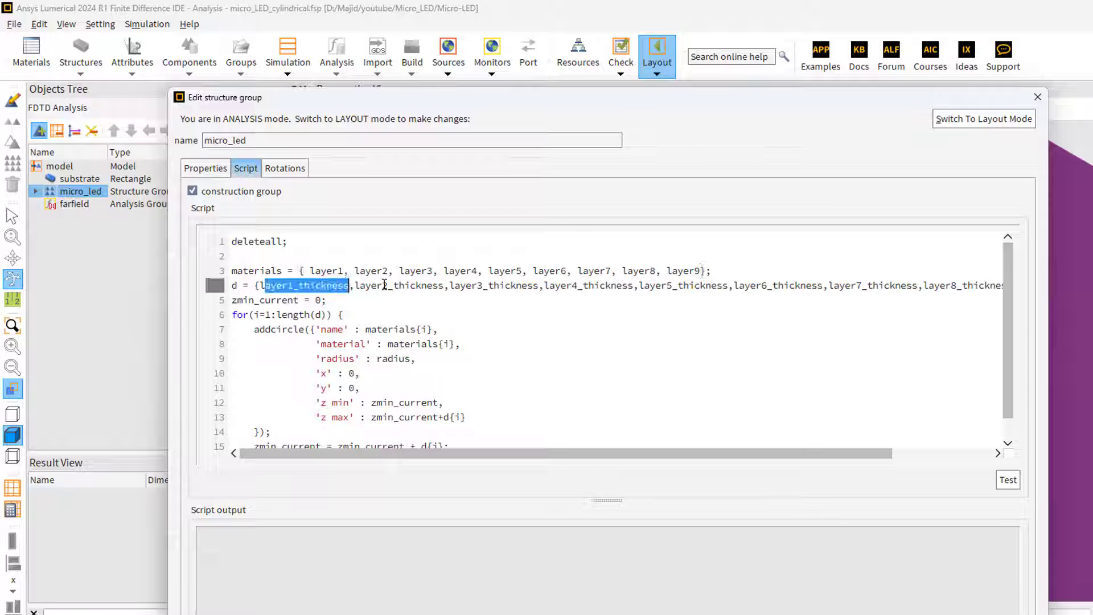
left_click(329, 271)
Compare against the user properties, review the addcircle loop code, then close the editor
left_click(218, 170)
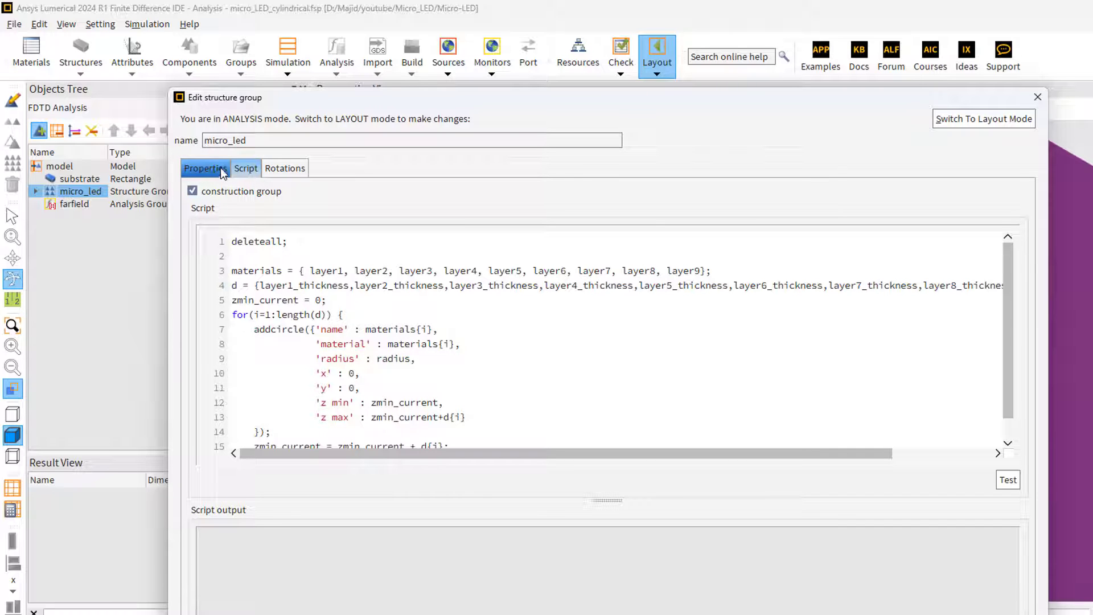
left_click(220, 167)
left_click(245, 169)
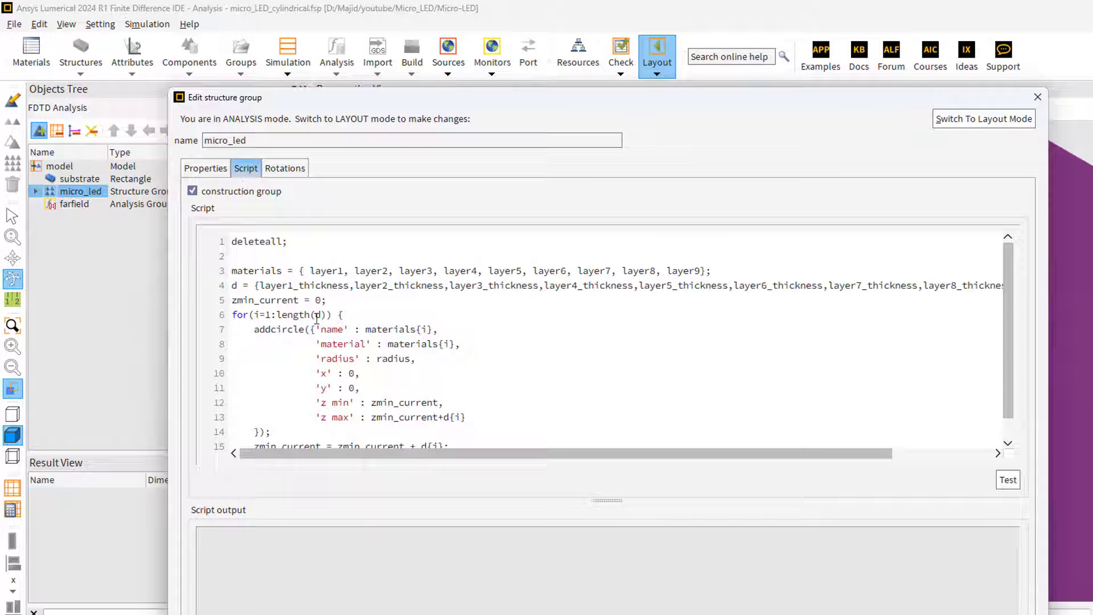
left_click_drag(232, 317, 402, 458)
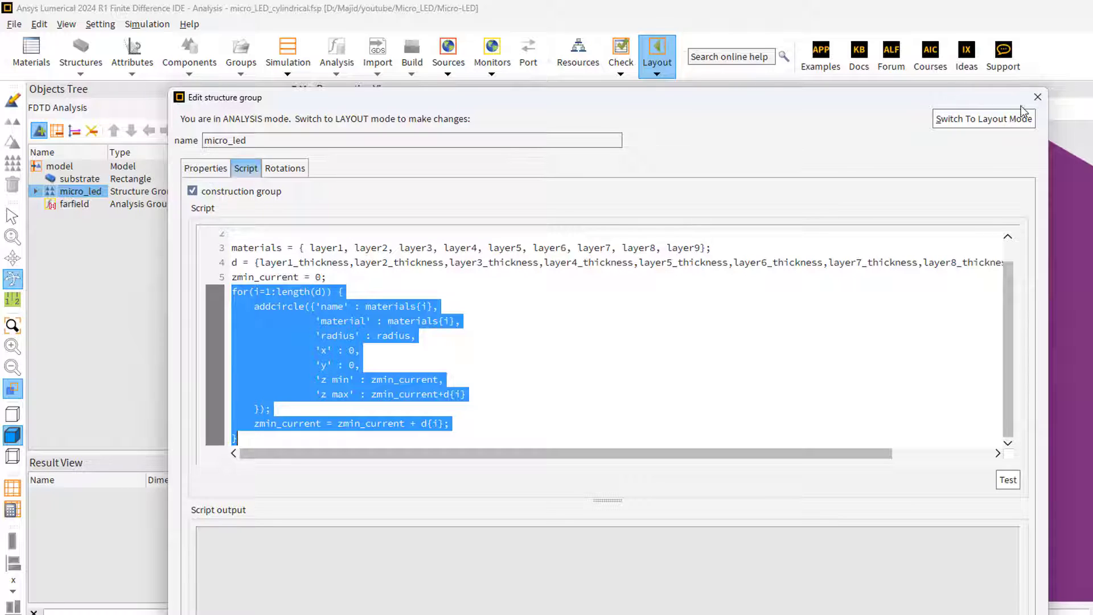
left_click(1037, 96)
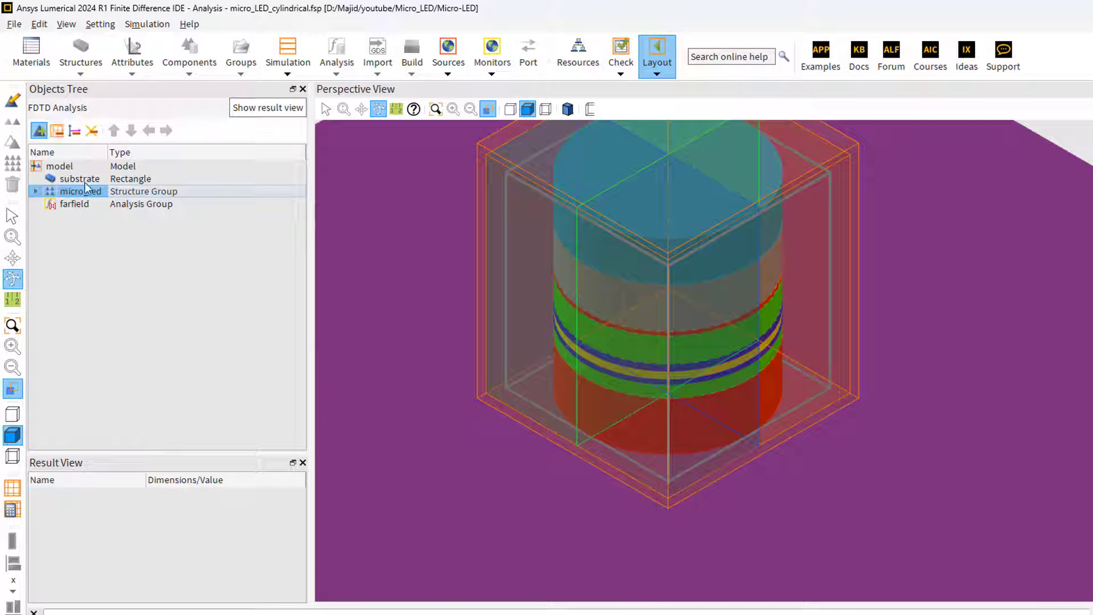
Open the FDTD region's settings, confirm the 500 fs simulation time, and view its geometry span
scroll(698, 343, "down", 2)
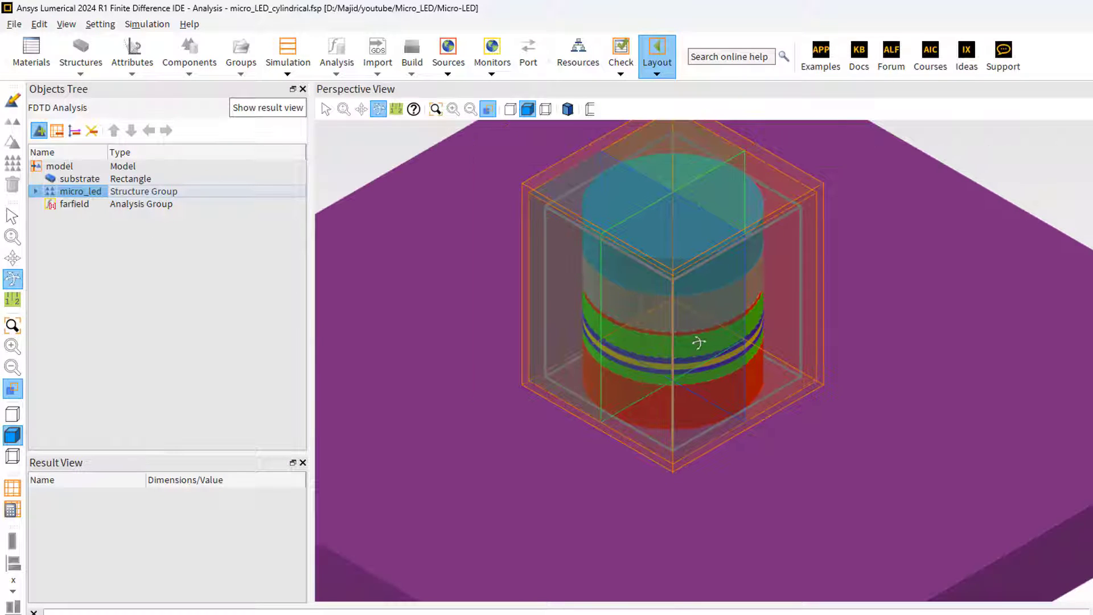
left_click(58, 132)
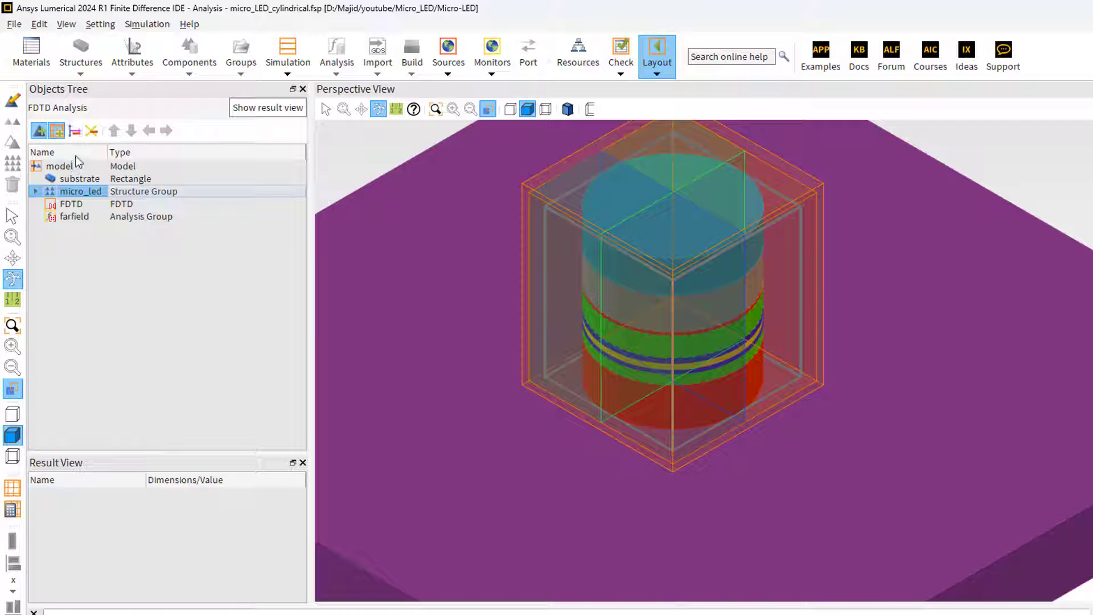
left_click(69, 204)
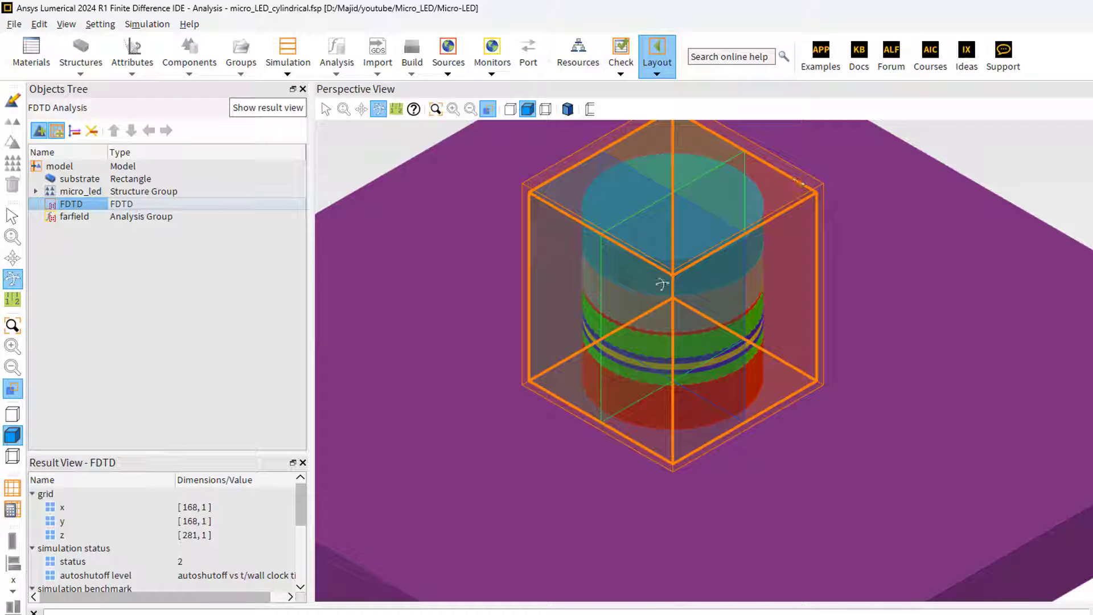
double_click(85, 207)
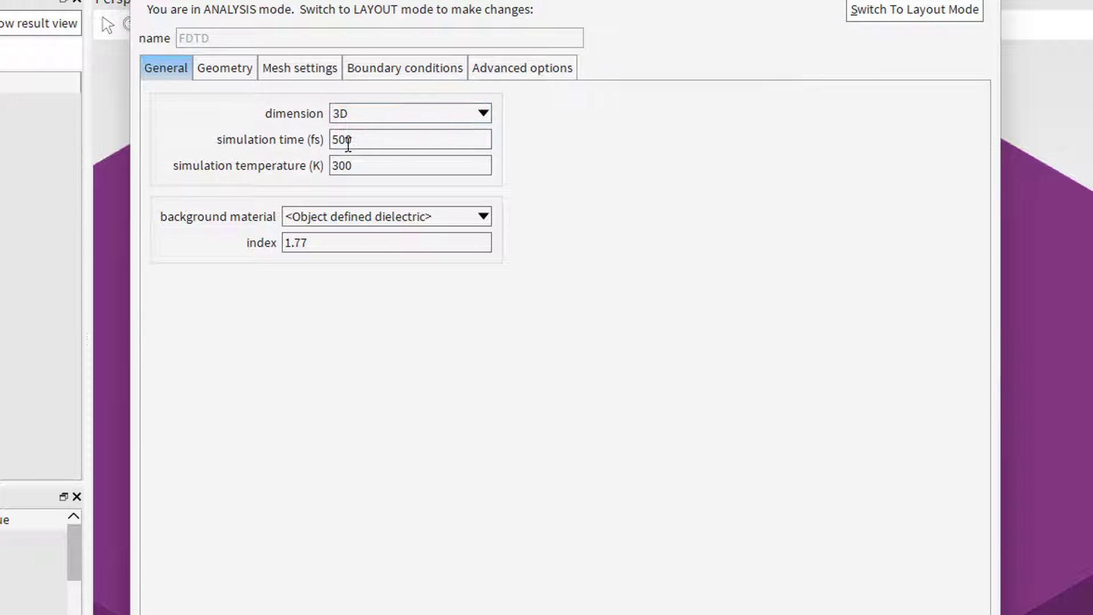
left_click_drag(360, 140, 265, 138)
left_click(243, 78)
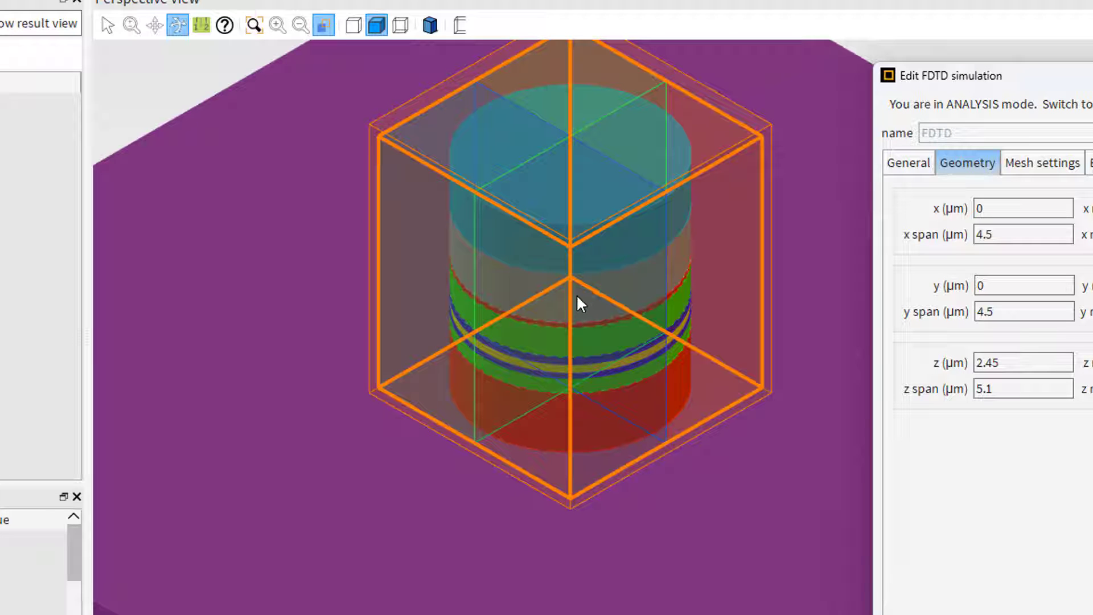
Show the mesh settings (auto non-uniform, accuracy 2, conformal variant 0) and float the dialog
left_click(1054, 166)
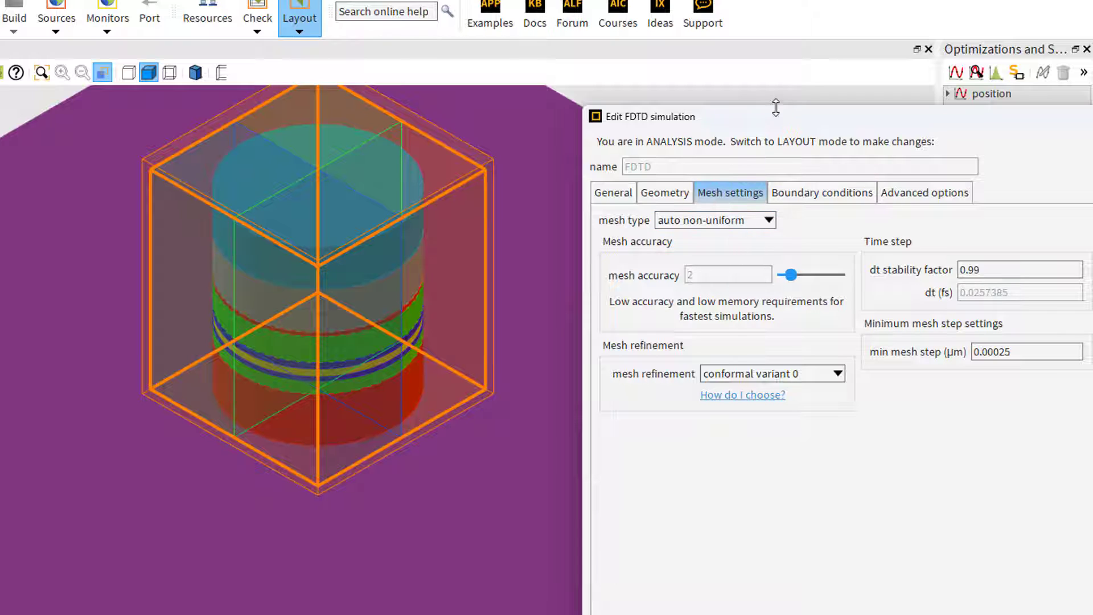
left_click_drag(708, 125, 84, 120)
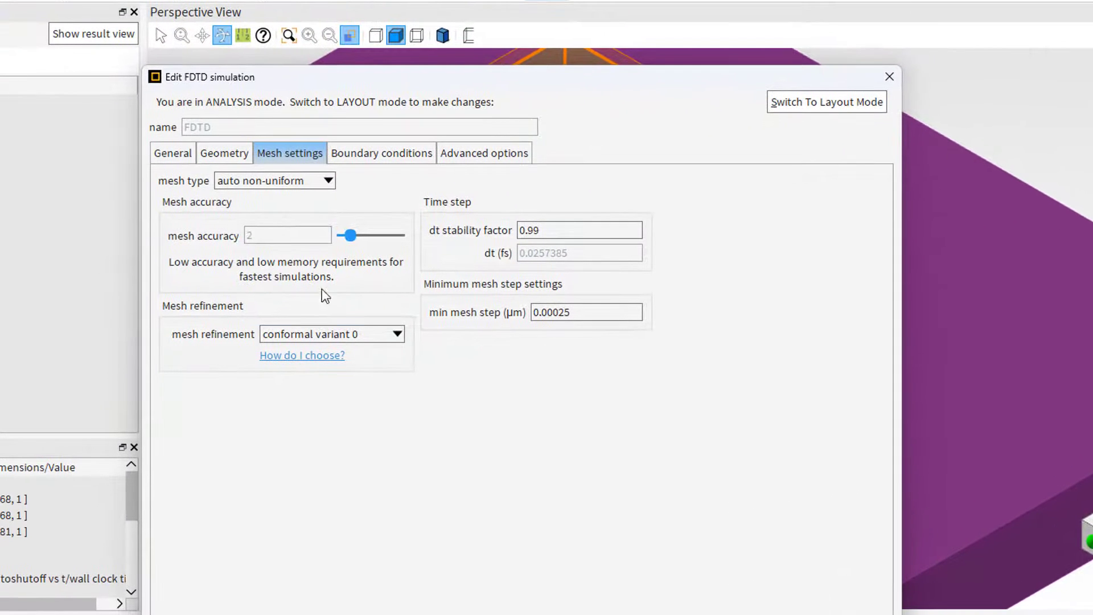
Check the boundary conditions, then the advanced options: early shutoff 1e-05, down sample time 100
left_click(377, 163)
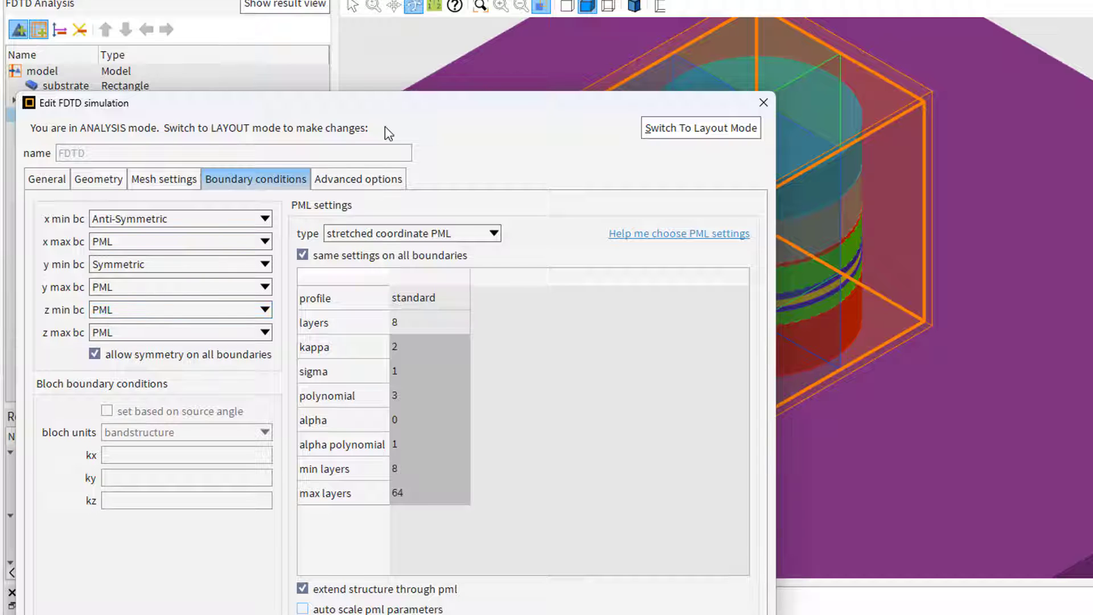
left_click(376, 179)
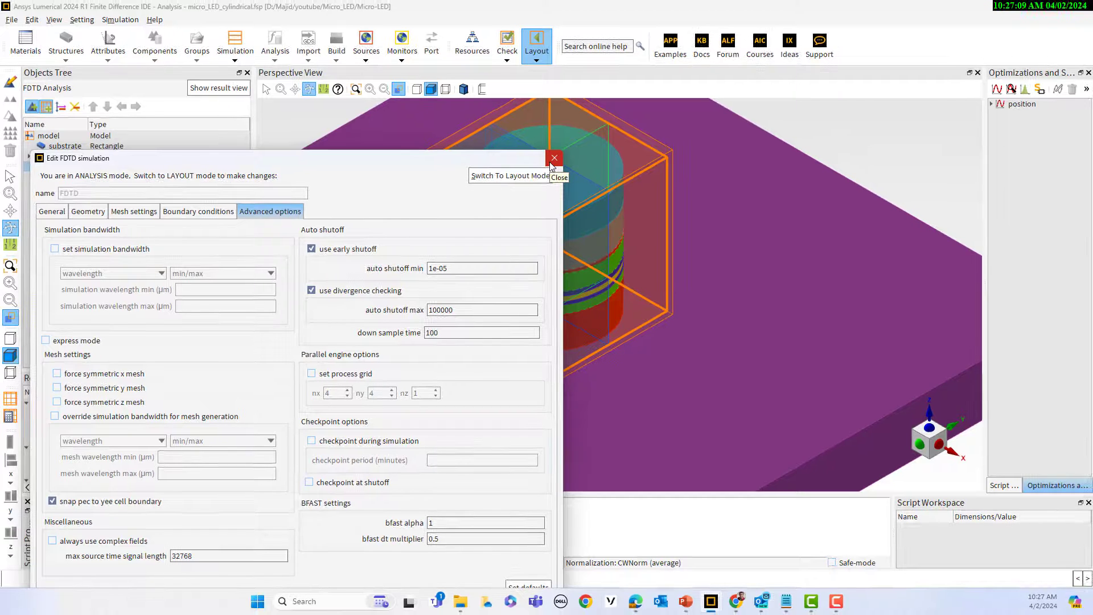
Close the FDTD settings and select the dipole source in the object tree
left_click(553, 159)
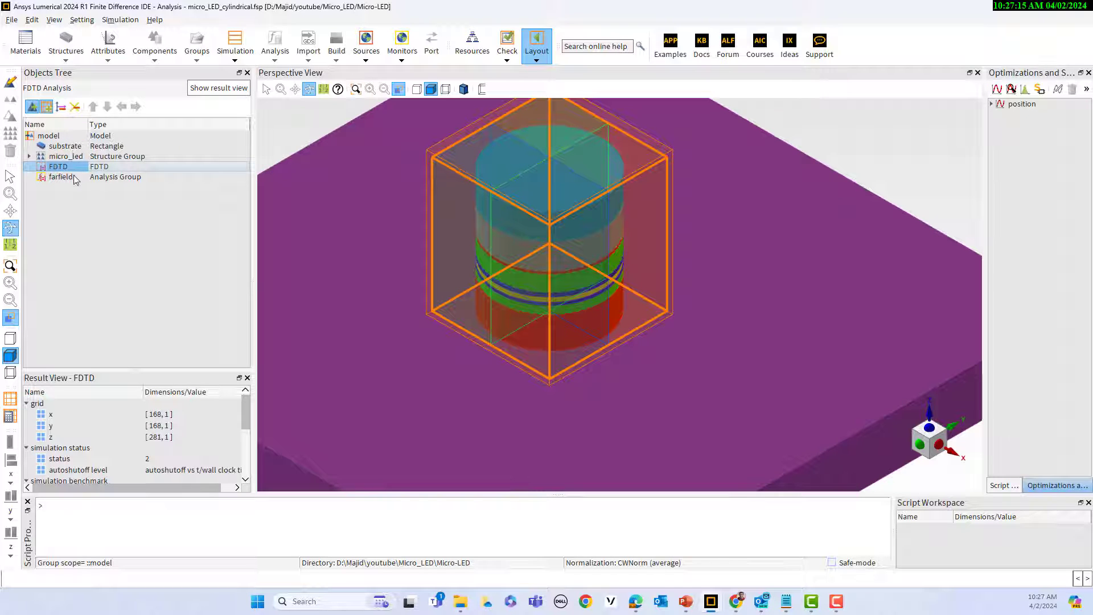
left_click(60, 107)
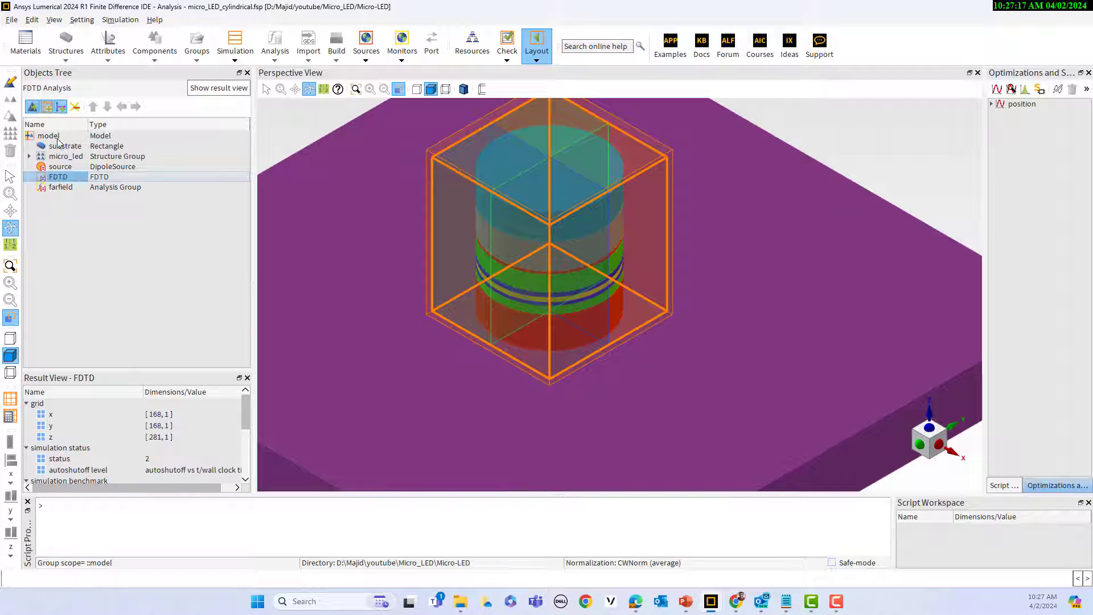
left_click(59, 168)
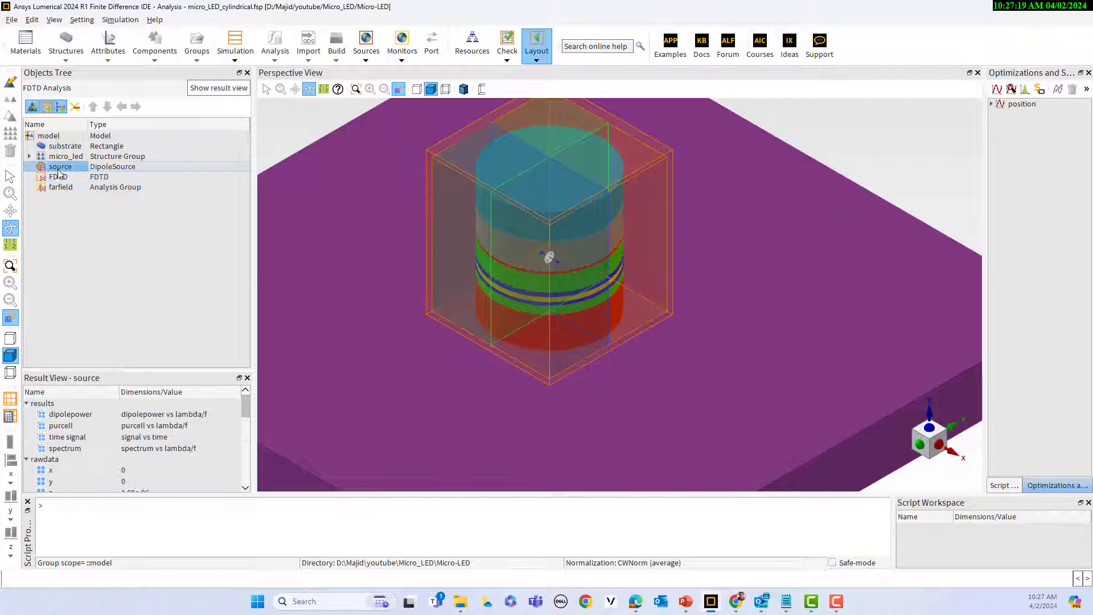
left_click(369, 64)
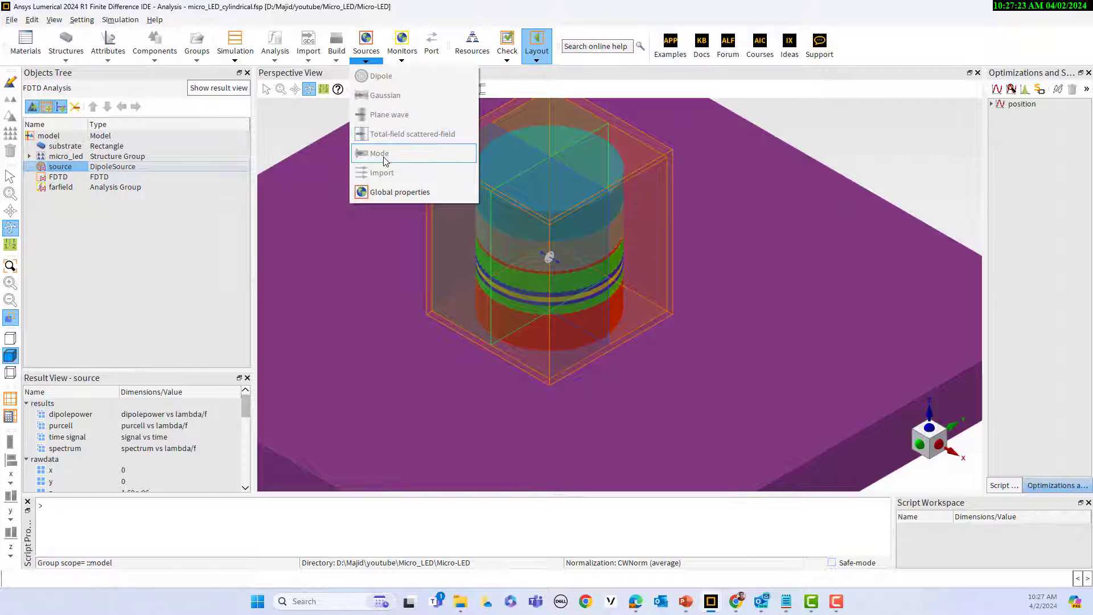
left_click(132, 238)
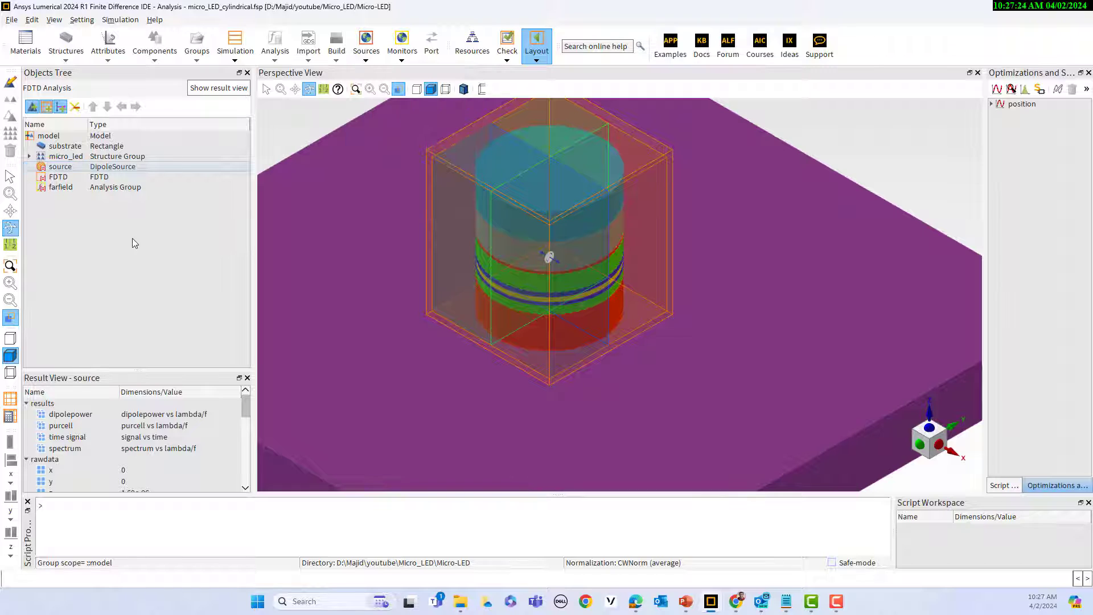
Open the dipole's settings and check theta 90° and its 0.55–0.7 µm wavelength range
right_click(71, 170)
left_click(88, 188)
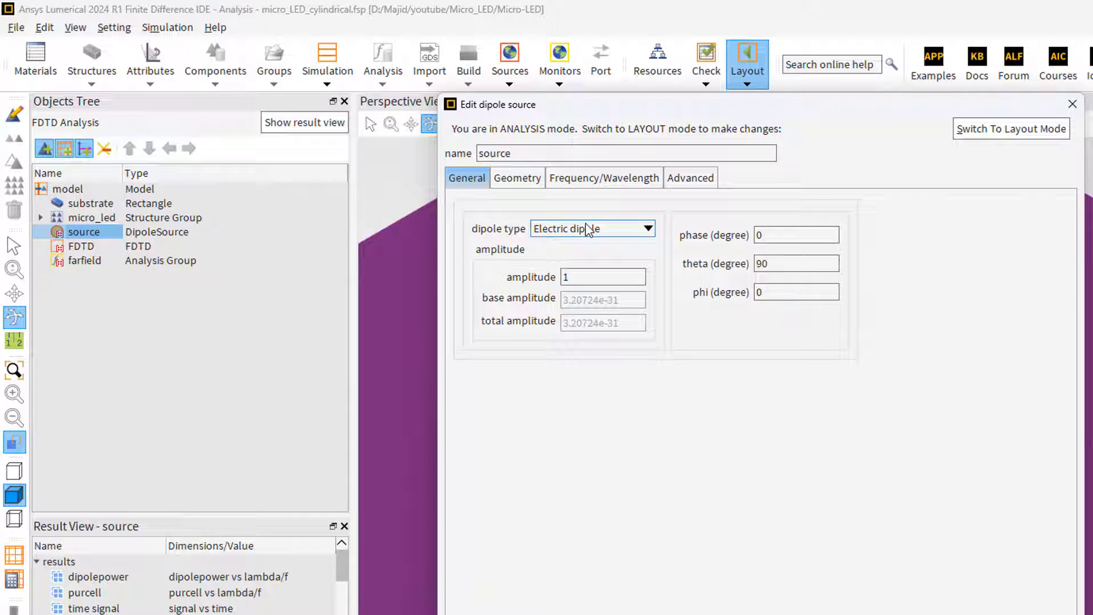
left_click(527, 184)
left_click(575, 185)
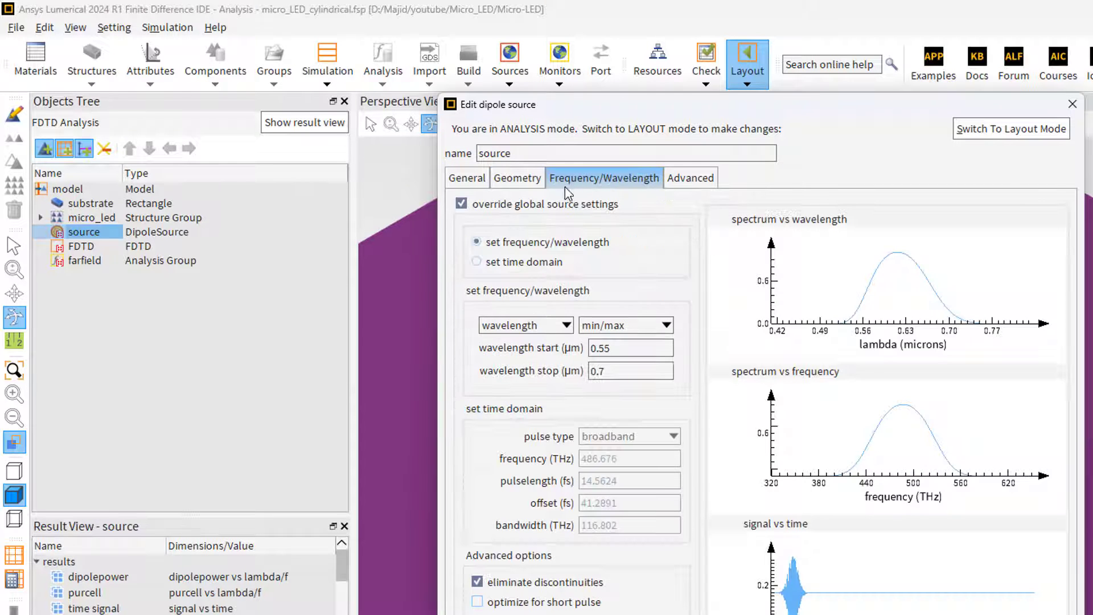
left_click_drag(630, 356, 563, 352)
left_click_drag(619, 373, 592, 375)
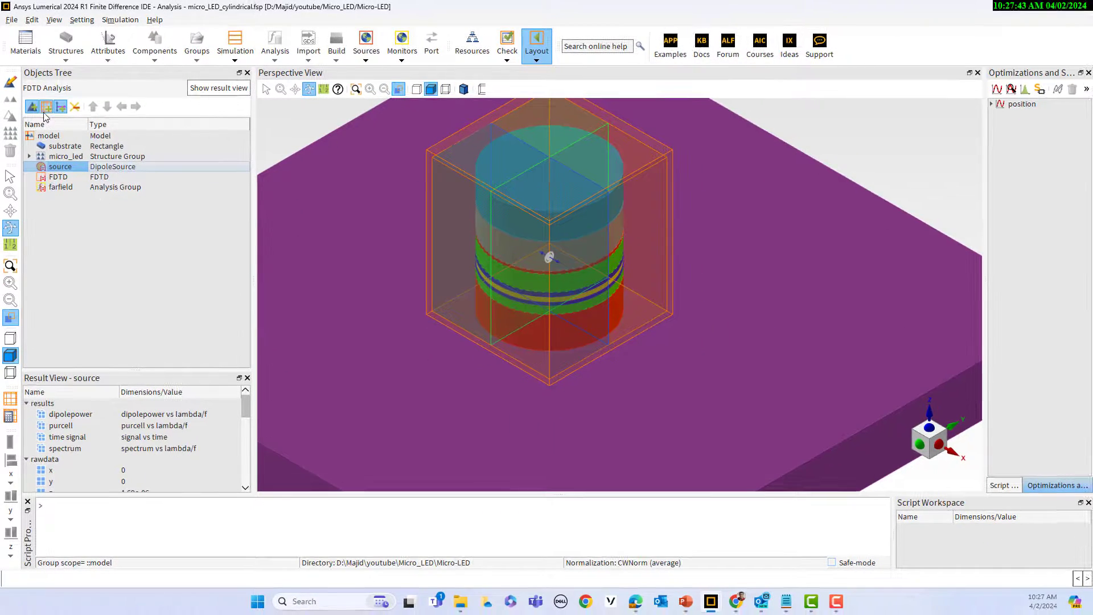
Show monitors in the object tree and select time monitors t1, t2 and t3
left_click(74, 107)
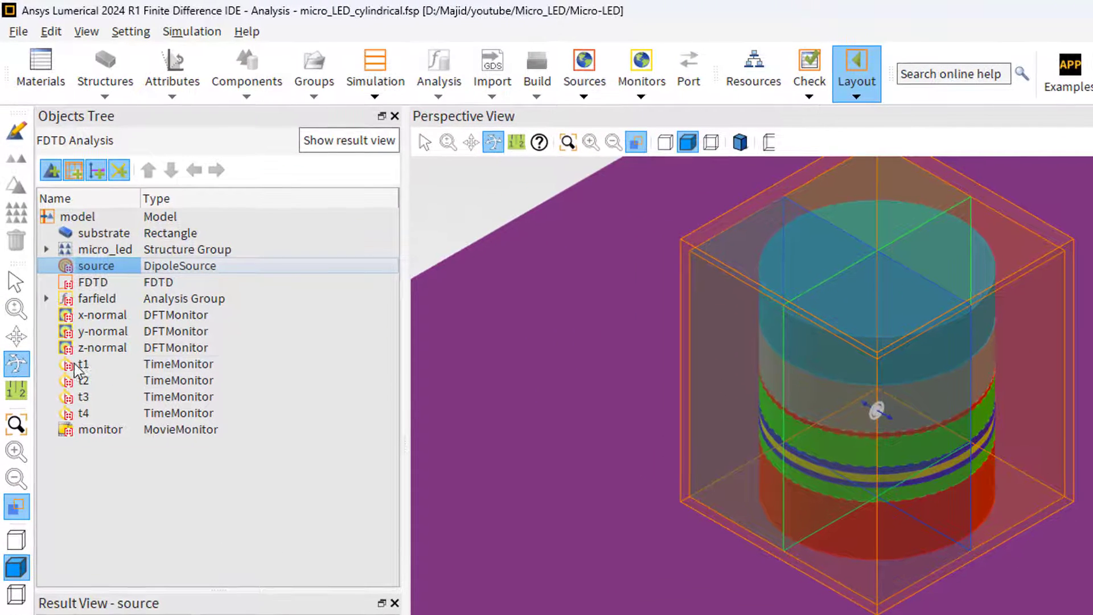
left_click(52, 229)
left_click(83, 380)
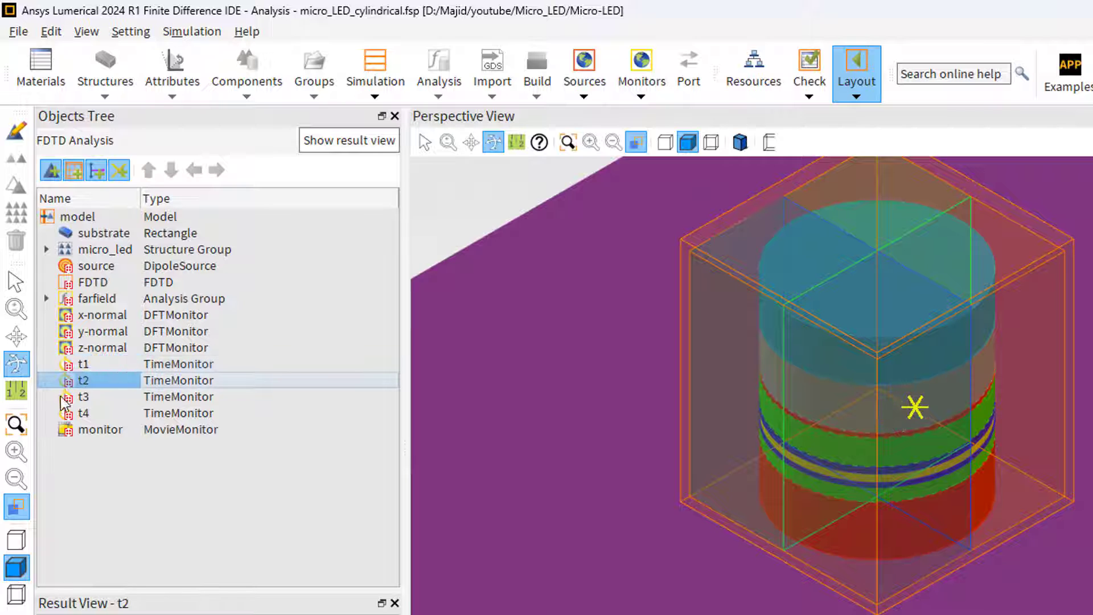
left_click(81, 397)
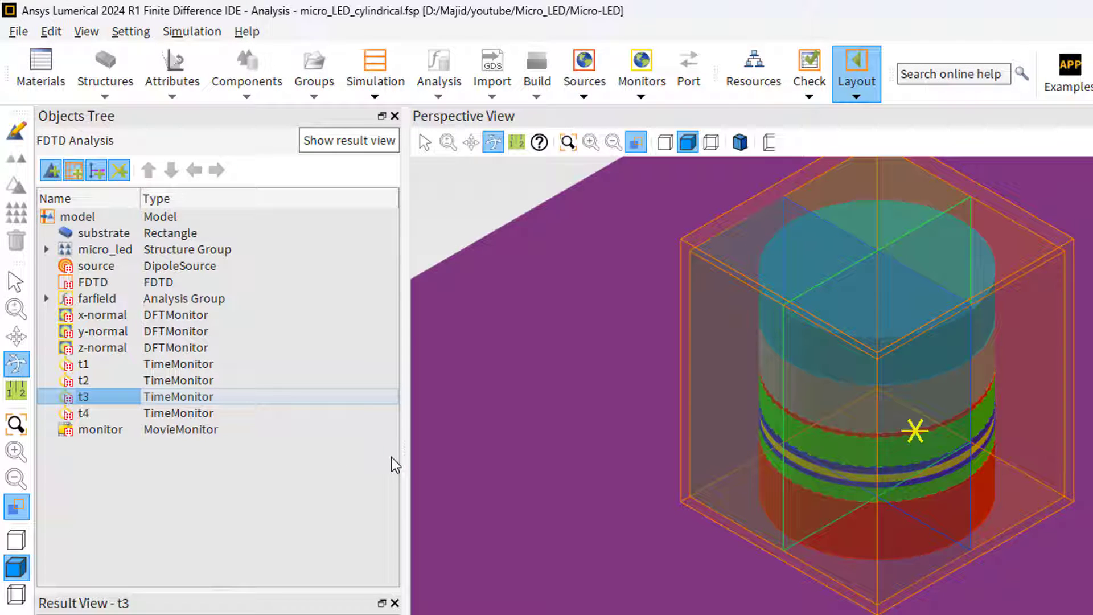
Select the x-, y- and z-normal DFT monitors, then expand the farfield group
left_click(87, 315)
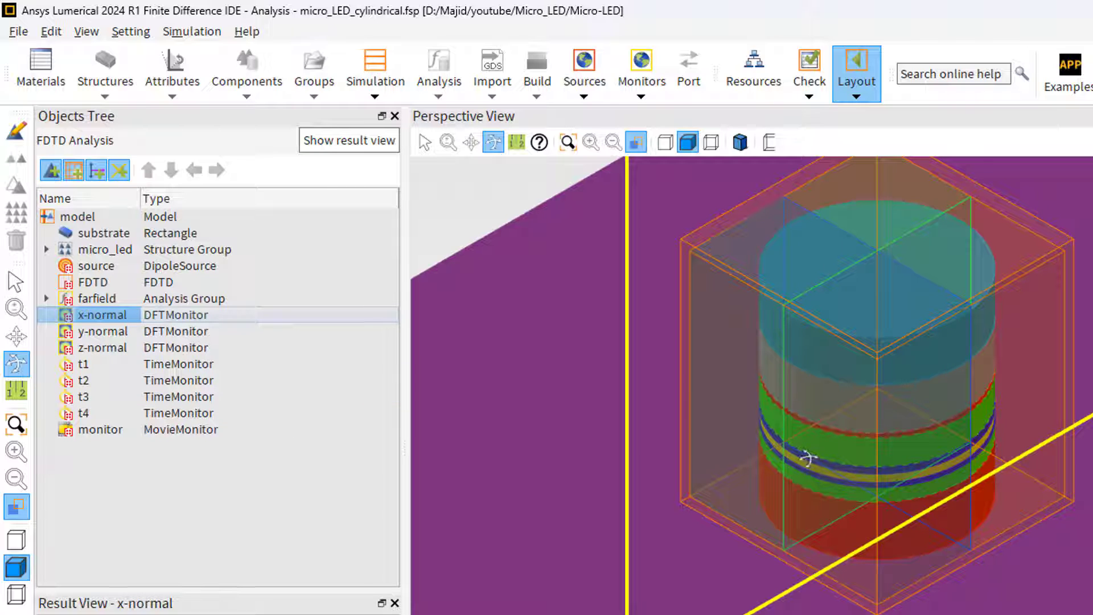
scroll(805, 456, "down", 4)
left_click(103, 332)
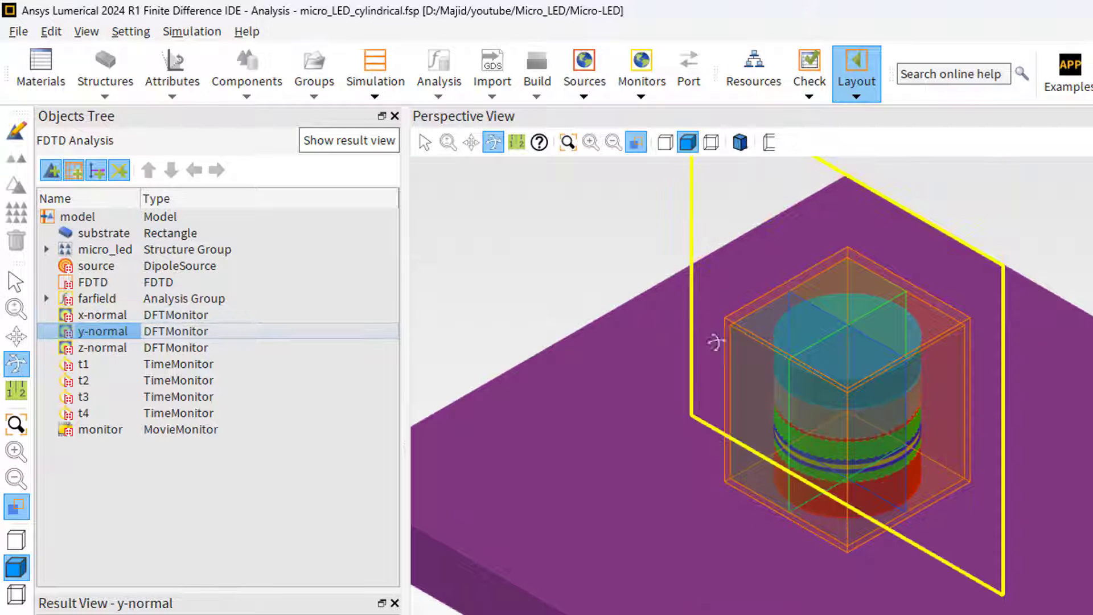
left_click(112, 350)
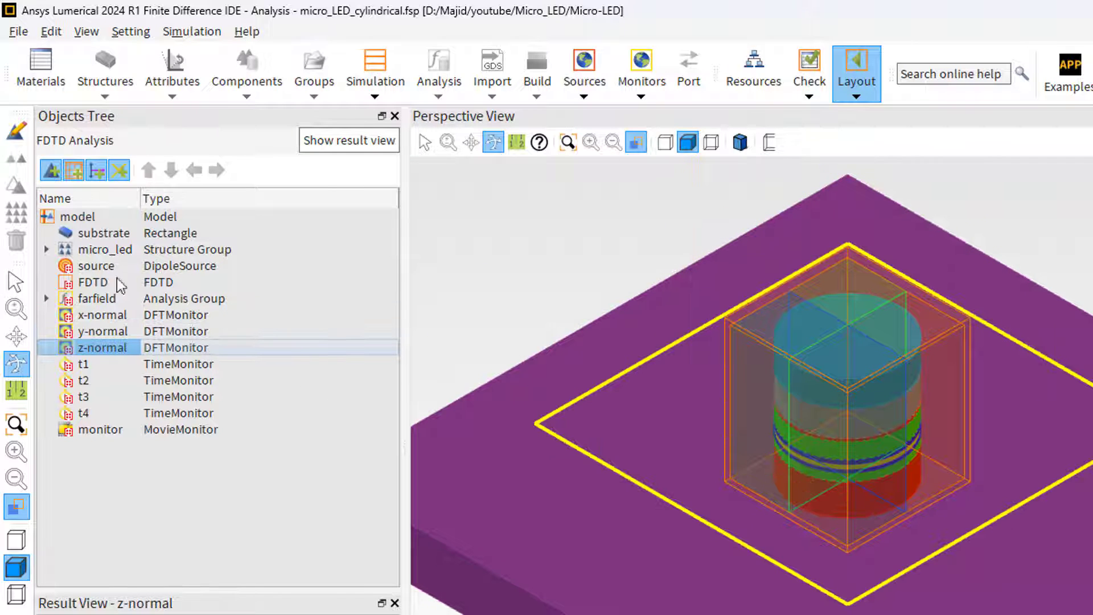
left_click(49, 301)
left_click(48, 299)
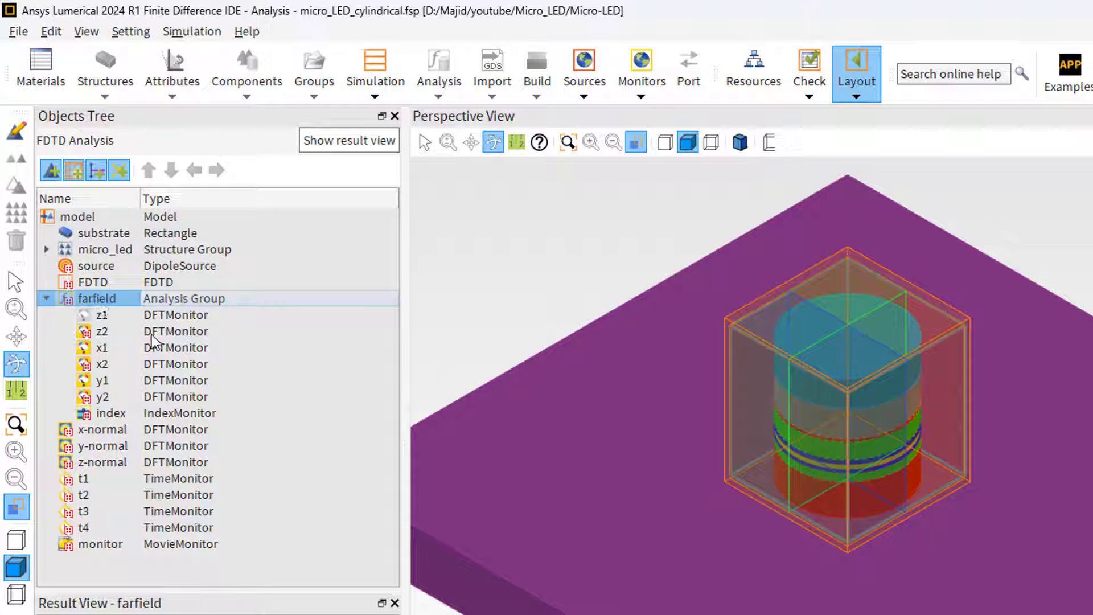
Use the farfield group's Visualize > farfield action to plot P in Visualizer 1
right_click(123, 309)
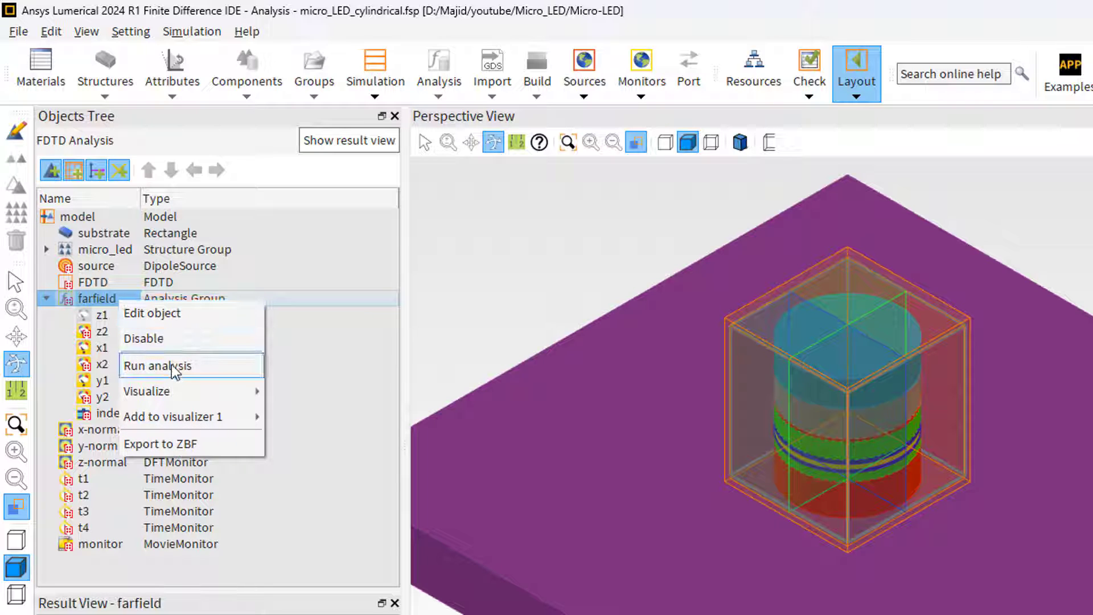
mouse_move(185, 391)
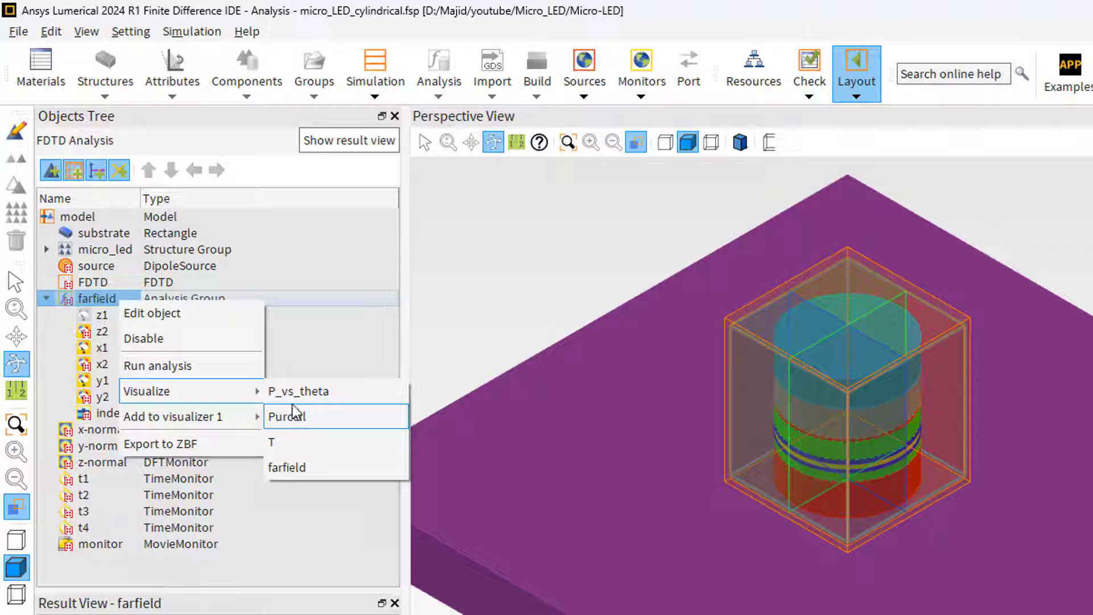
left_click(48, 297)
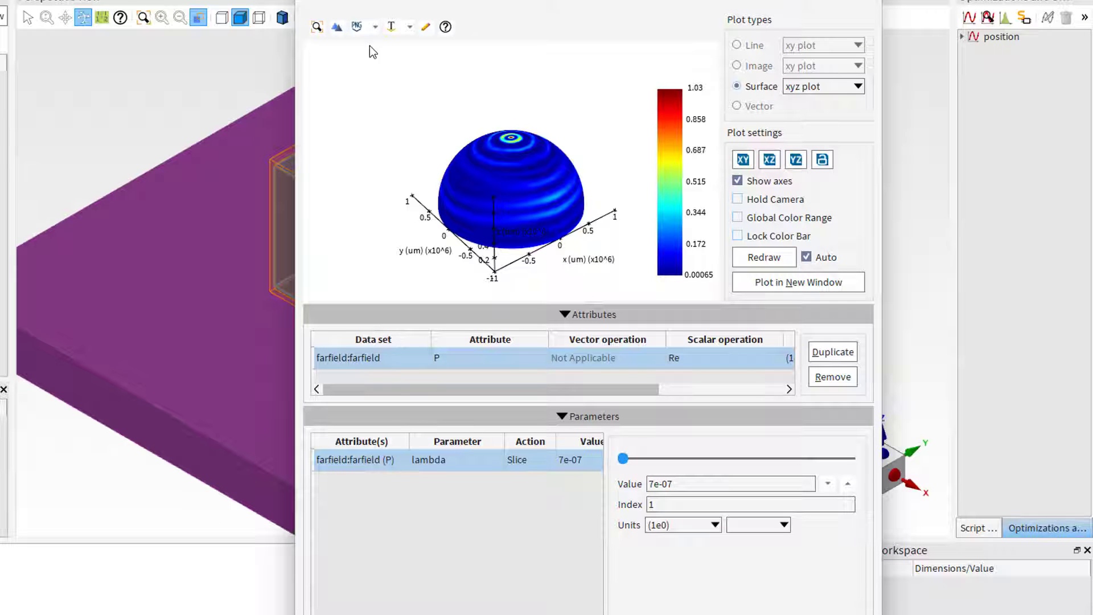
Change the far-field surface plot type to xyz plot
left_click_drag(461, 0, 49, 1)
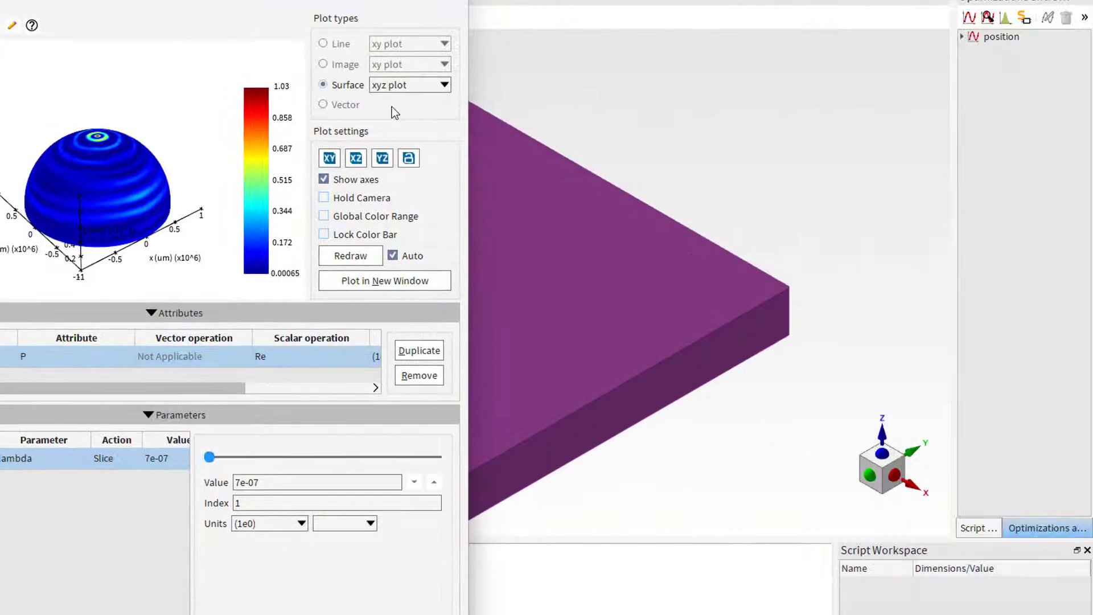
left_click(396, 88)
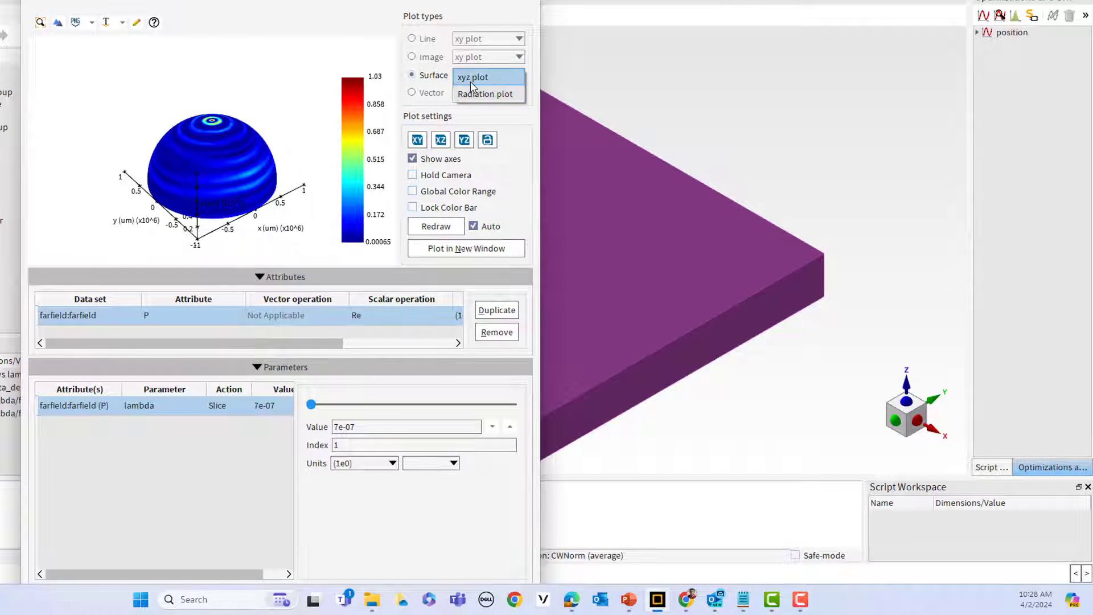
left_click(482, 94)
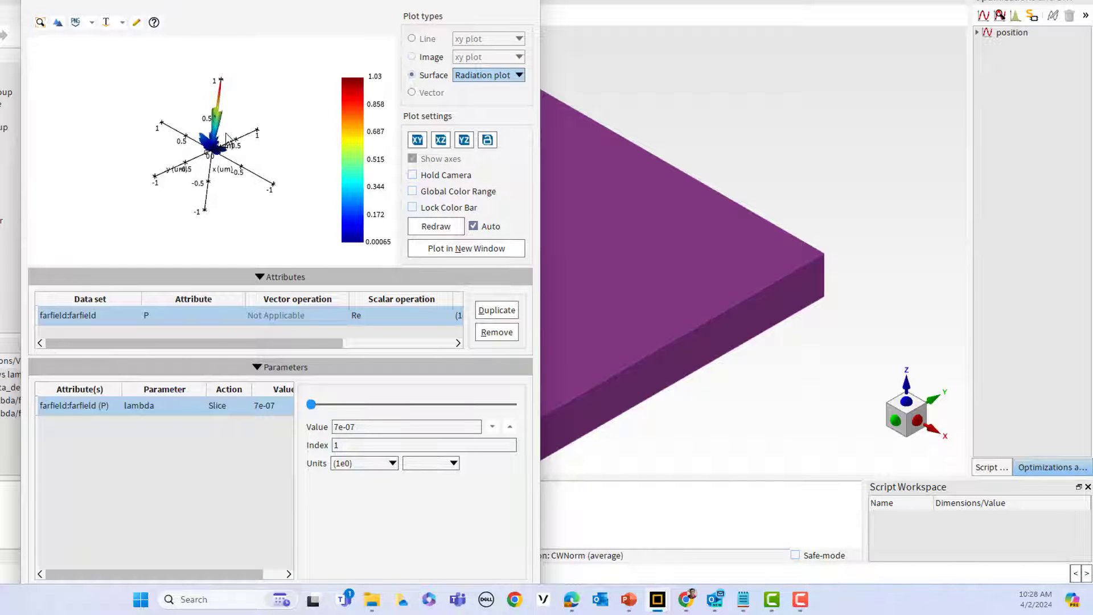
scroll(228, 142, "up", 5)
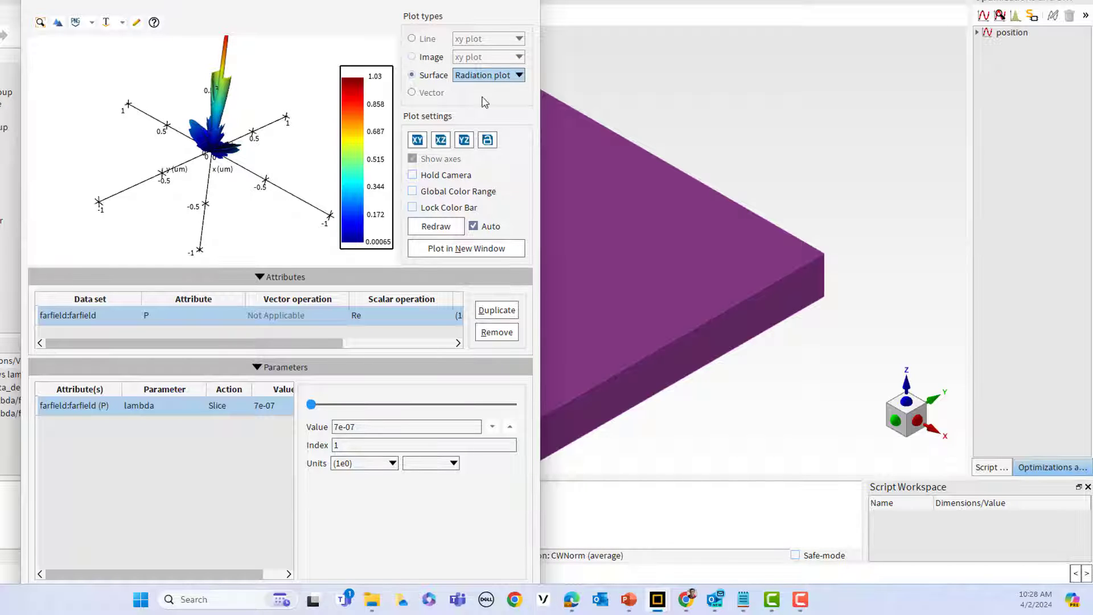
left_click(485, 76)
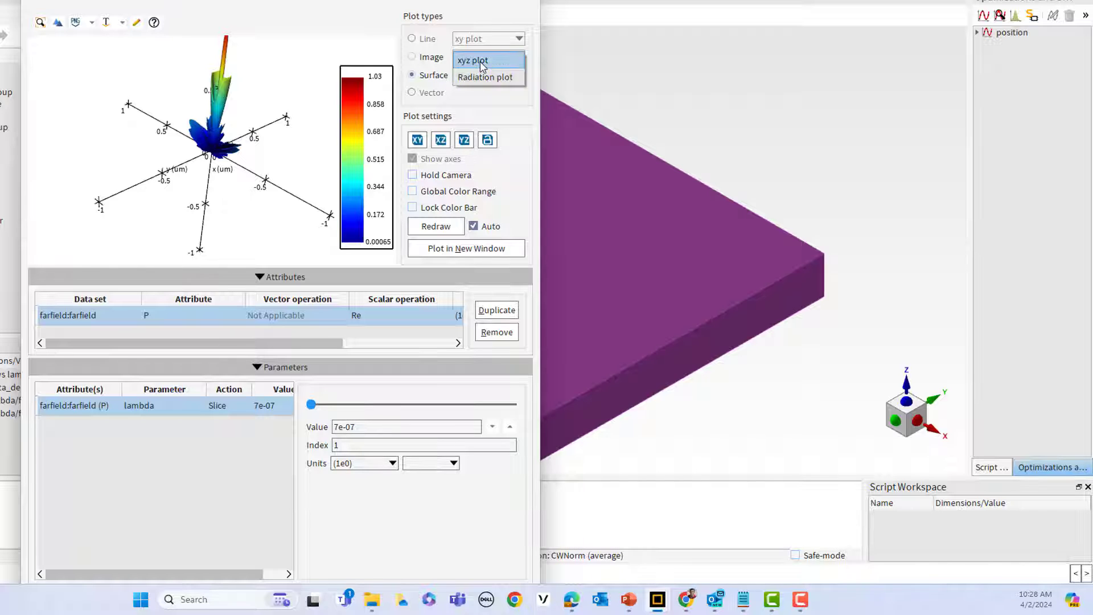
left_click(483, 61)
scroll(219, 101, "down", 5)
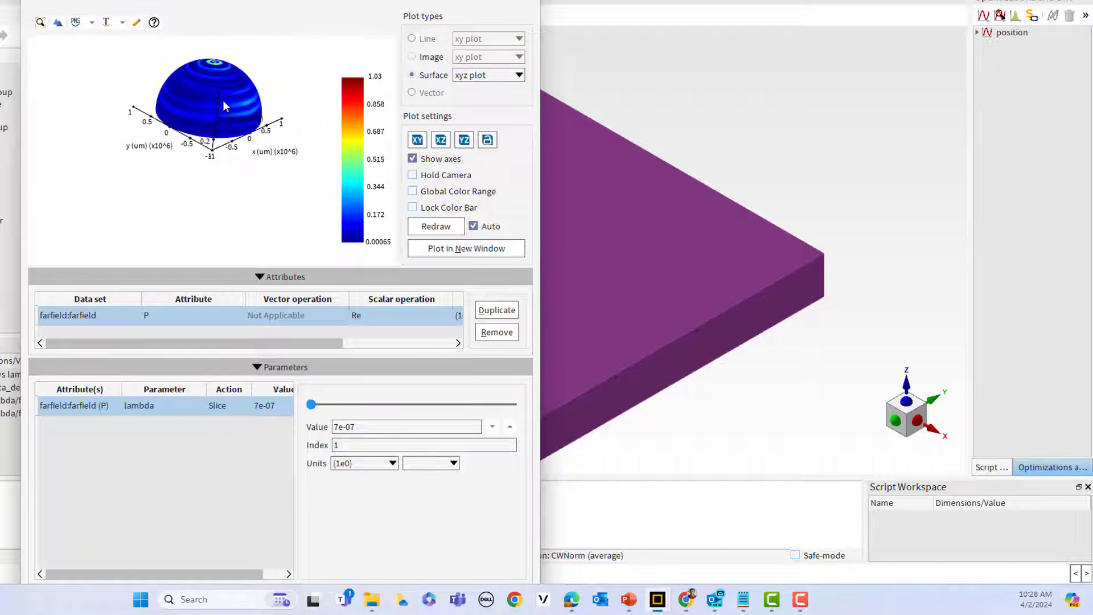
scroll(234, 69, "up", 2)
scroll(231, 80, "down", 4)
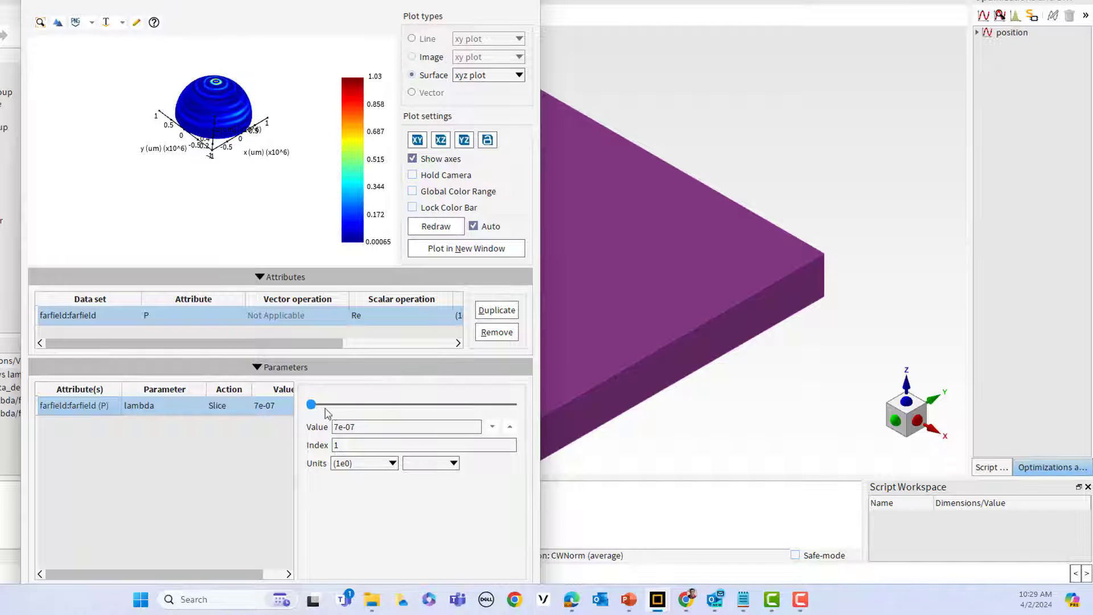
Set wavelength units to micro and slide lambda to 0.64276 µm
left_click(367, 463)
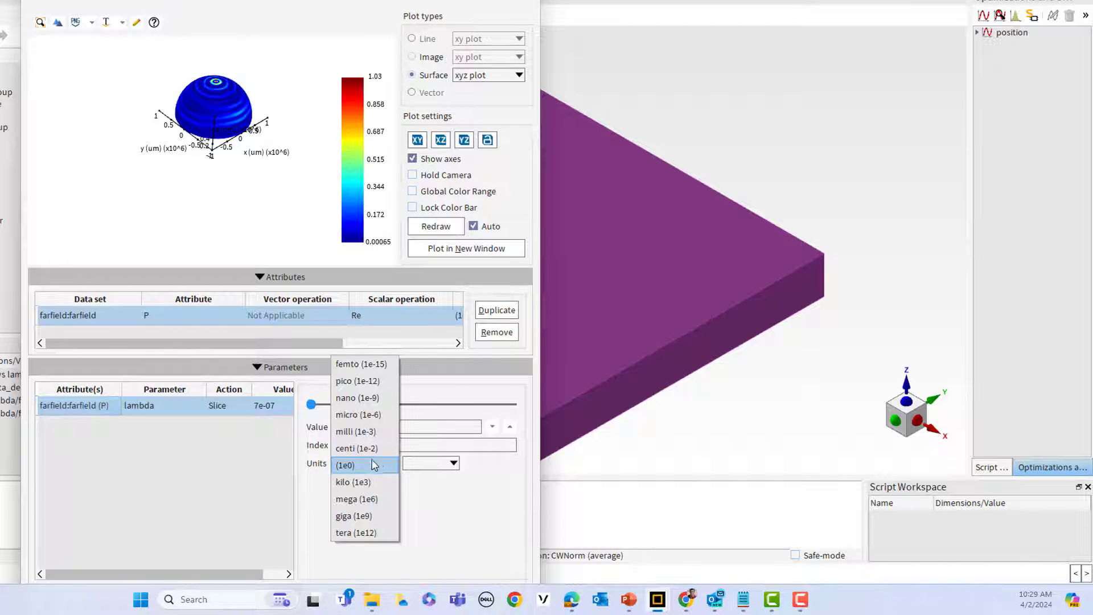
left_click(367, 416)
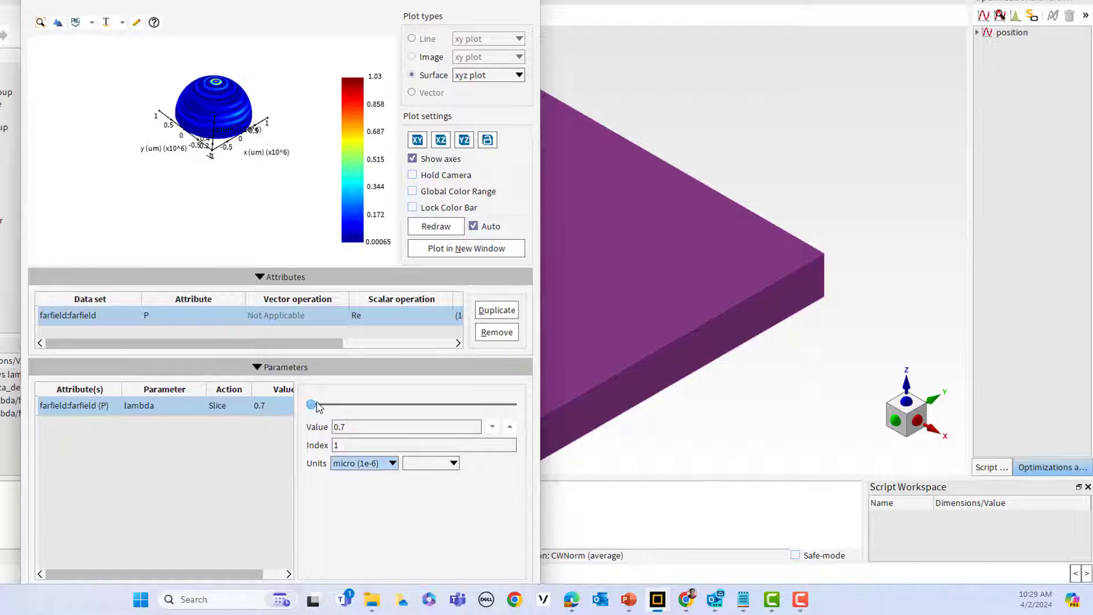
left_click_drag(317, 407, 376, 414)
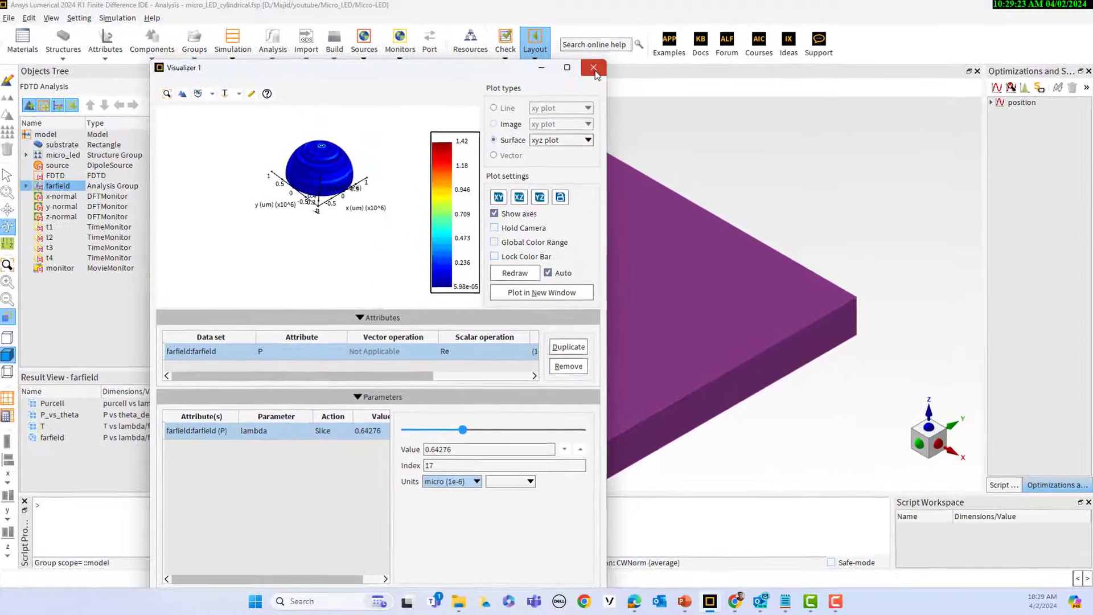
Close the far-field visualizer and bring up the Script File Editor in a wider side panel
left_click(610, 60)
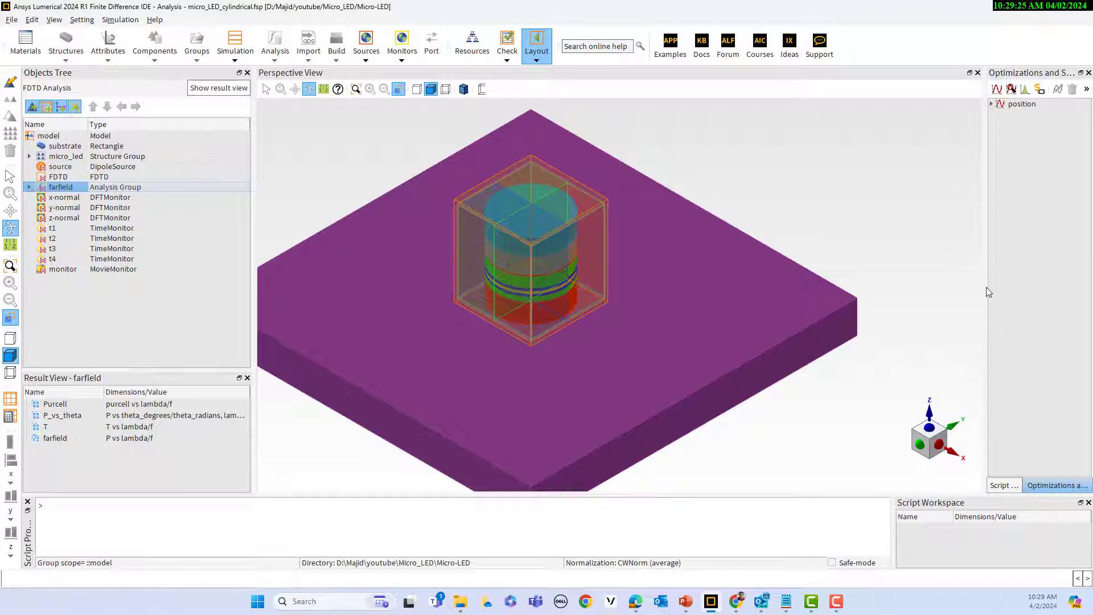
left_click_drag(926, 294, 630, 287)
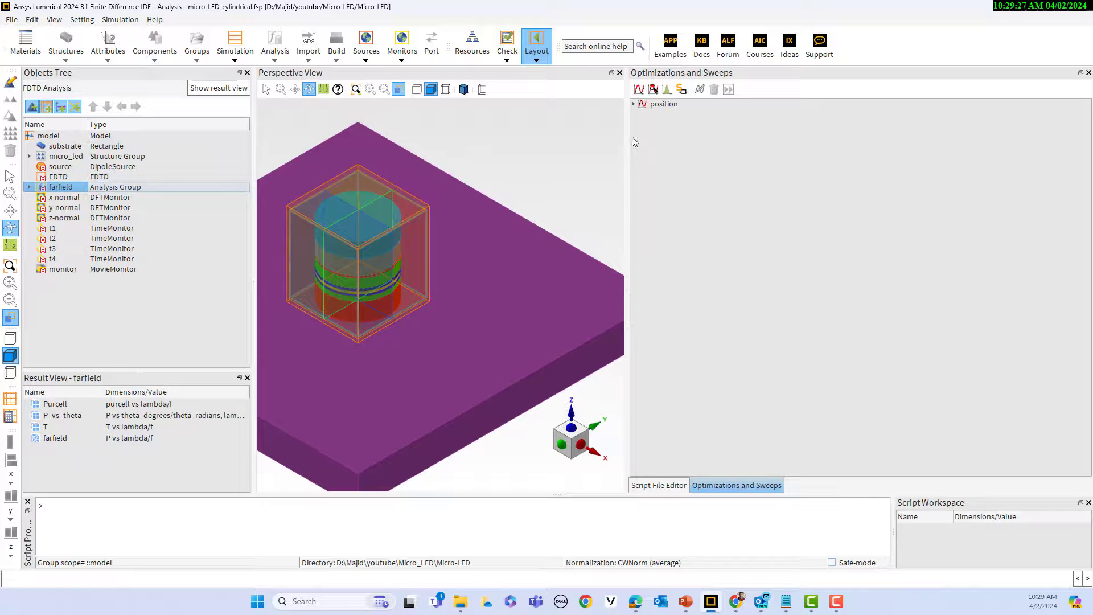
left_click(667, 485)
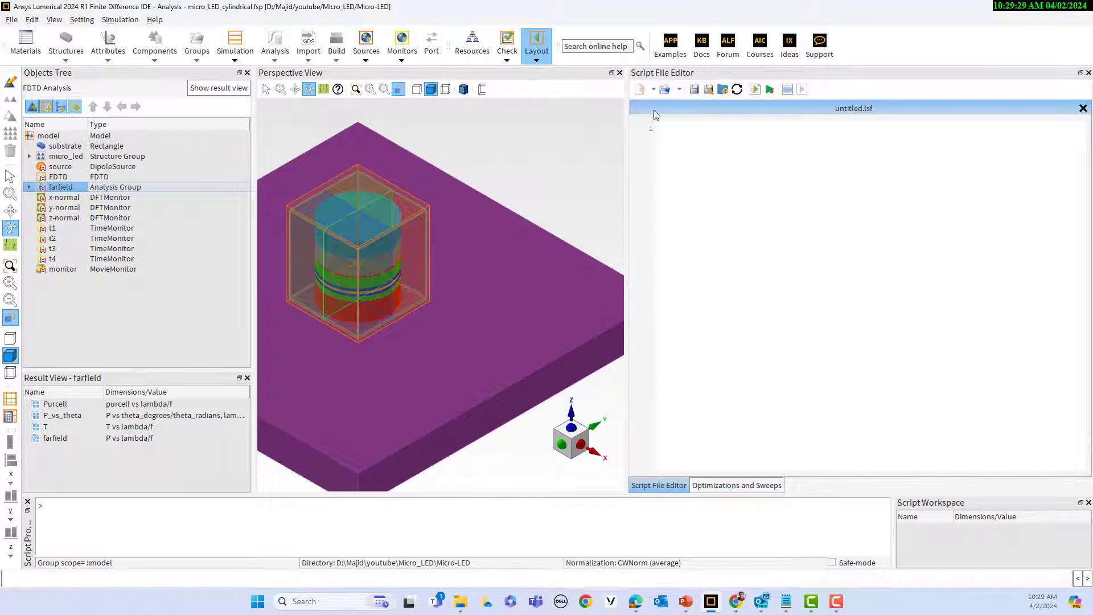
Open plot_single_dipole_results.lsf and scroll through its field-intensity plotting code
left_click(664, 91)
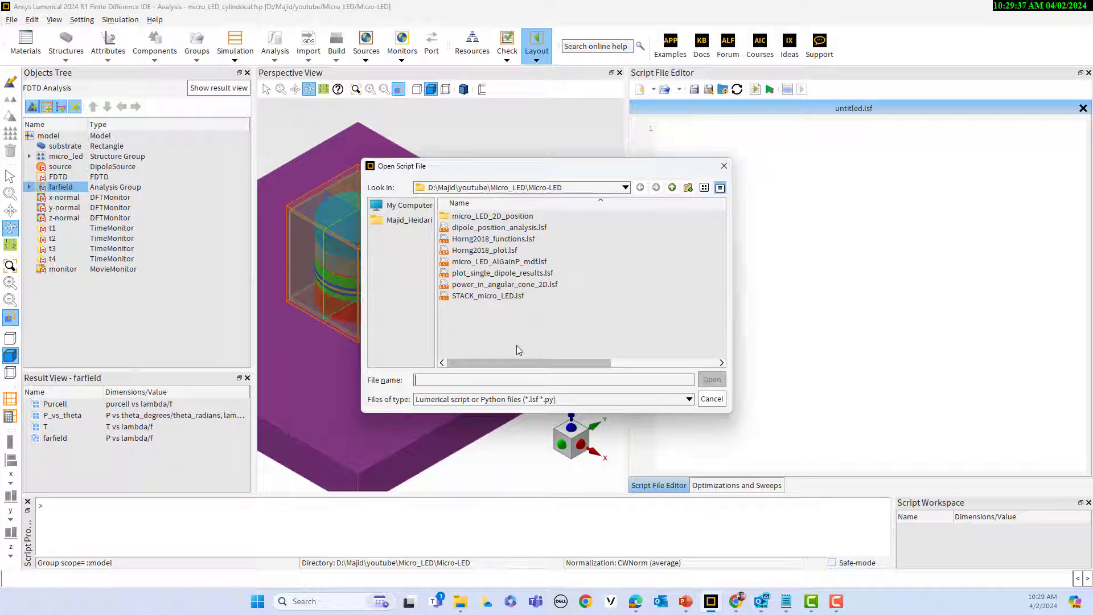
double_click(481, 274)
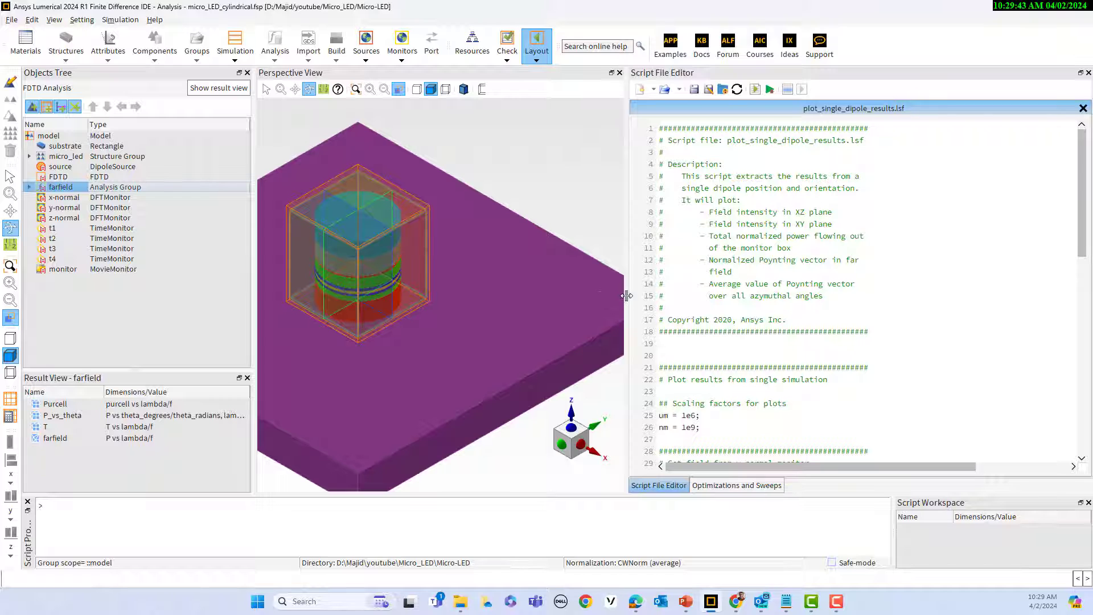
left_click_drag(626, 296, 603, 295)
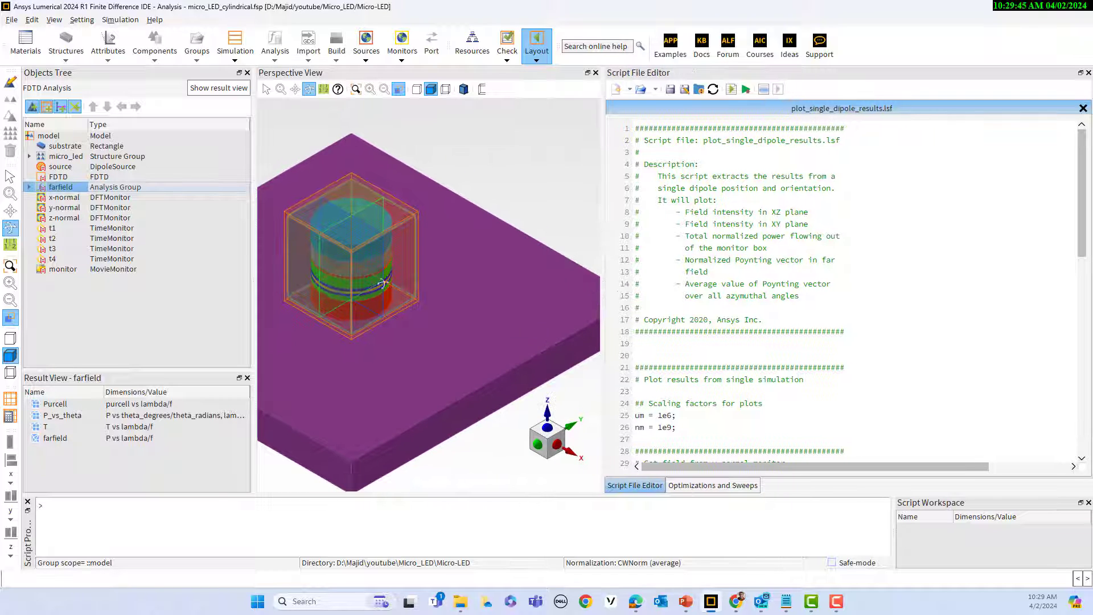
scroll(379, 283, "down", 2)
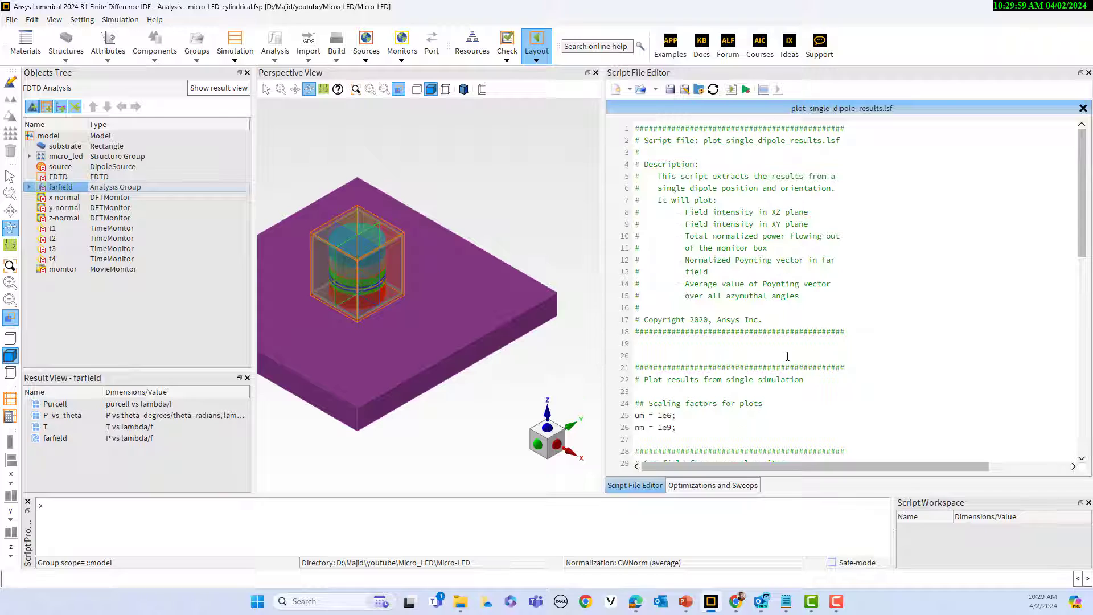
scroll(777, 353, "down", 5)
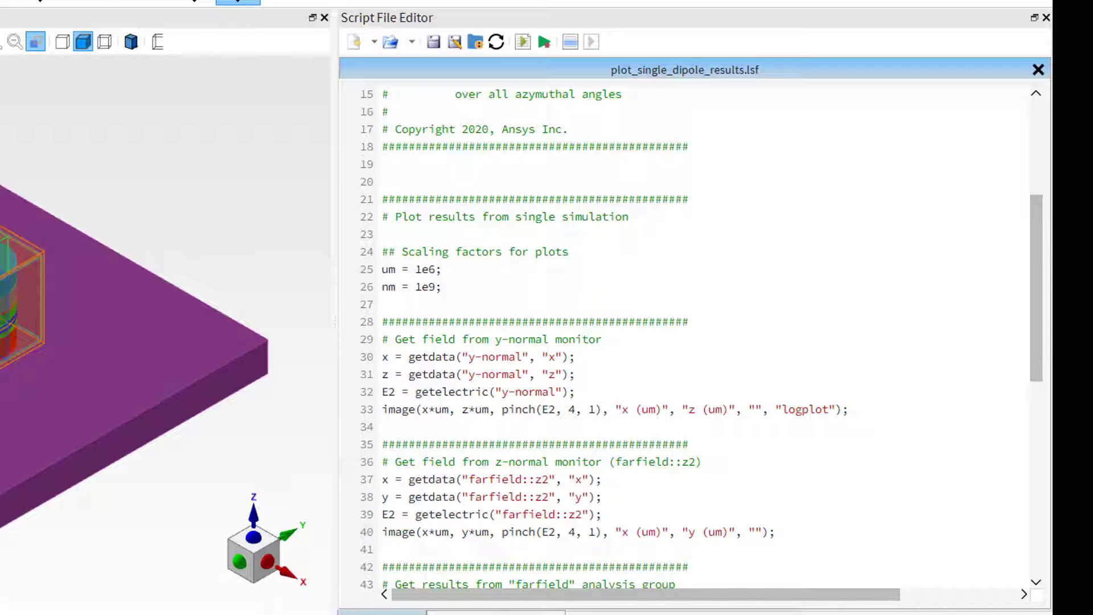
right_click(0, 235)
mouse_move(0, 270)
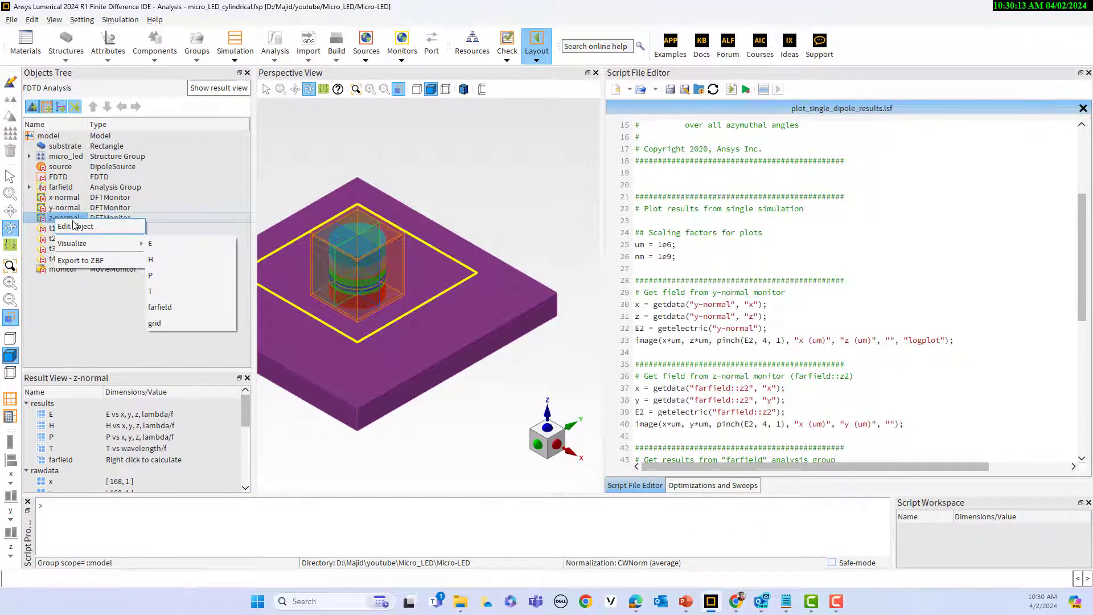
mouse_move(79, 244)
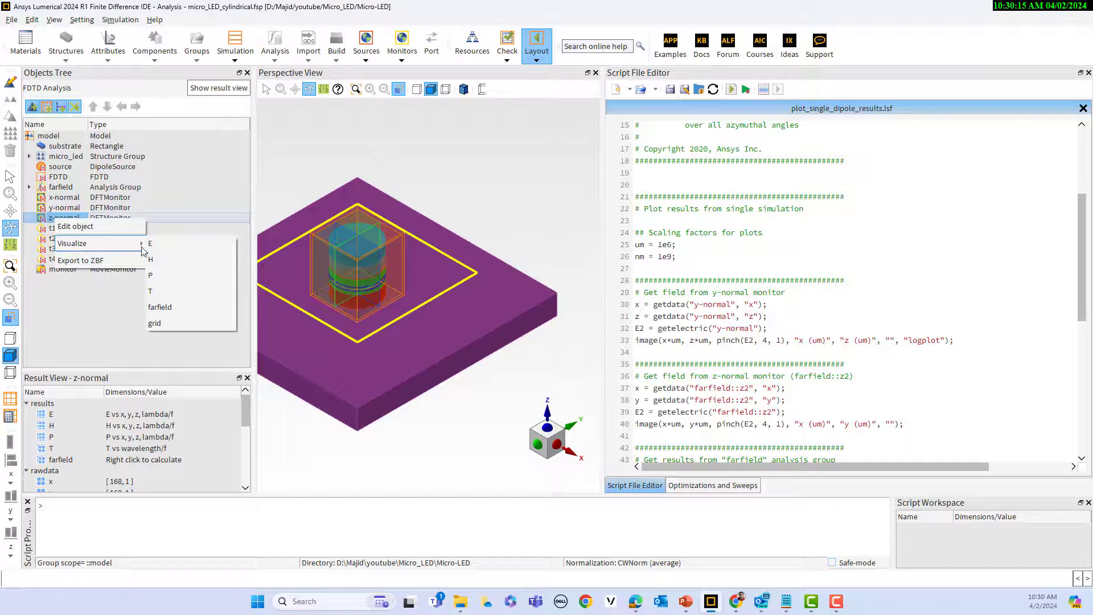
left_click(173, 308)
left_click(616, 326)
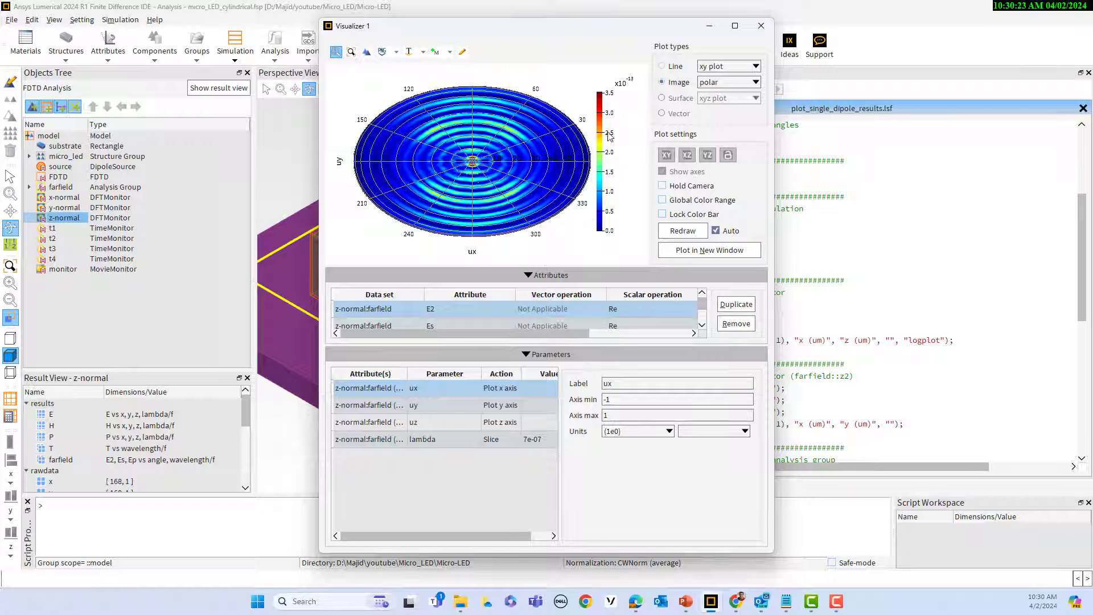
left_click(761, 26)
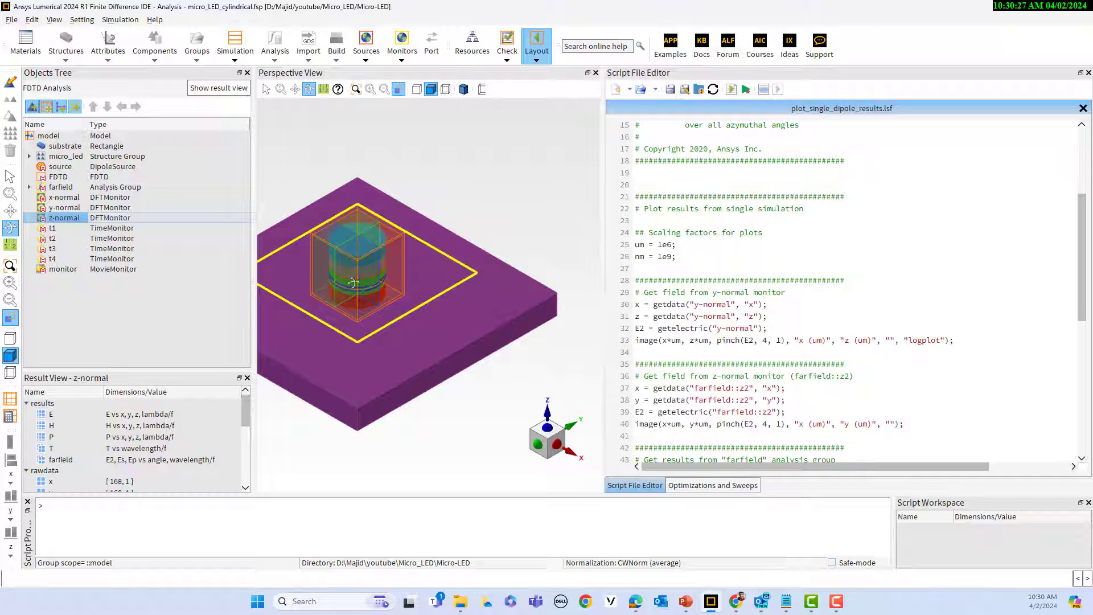
scroll(353, 283, "down", 1)
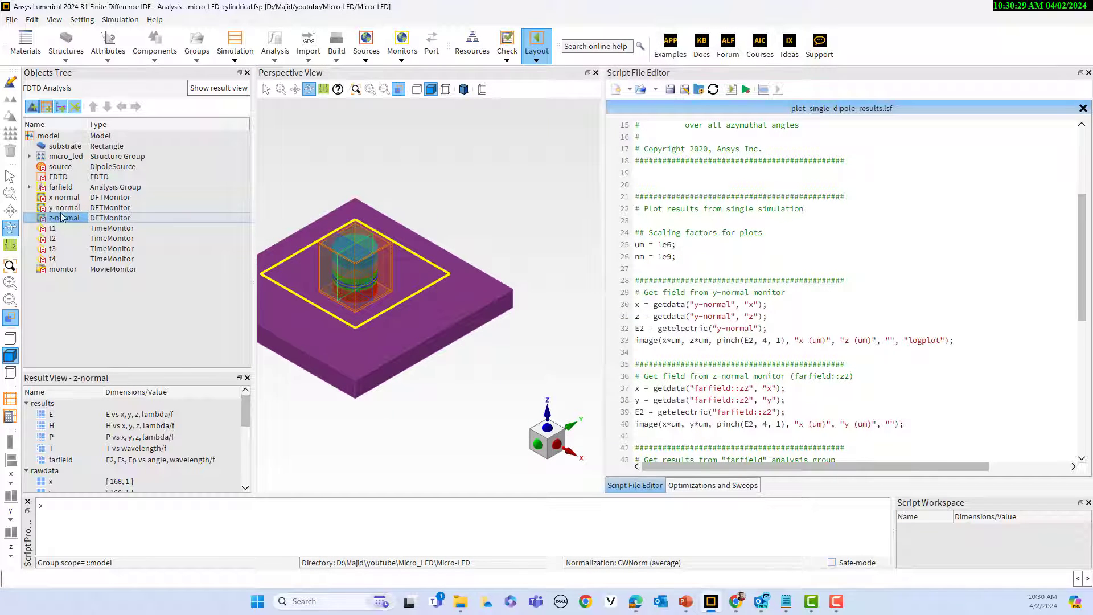
right_click(60, 220)
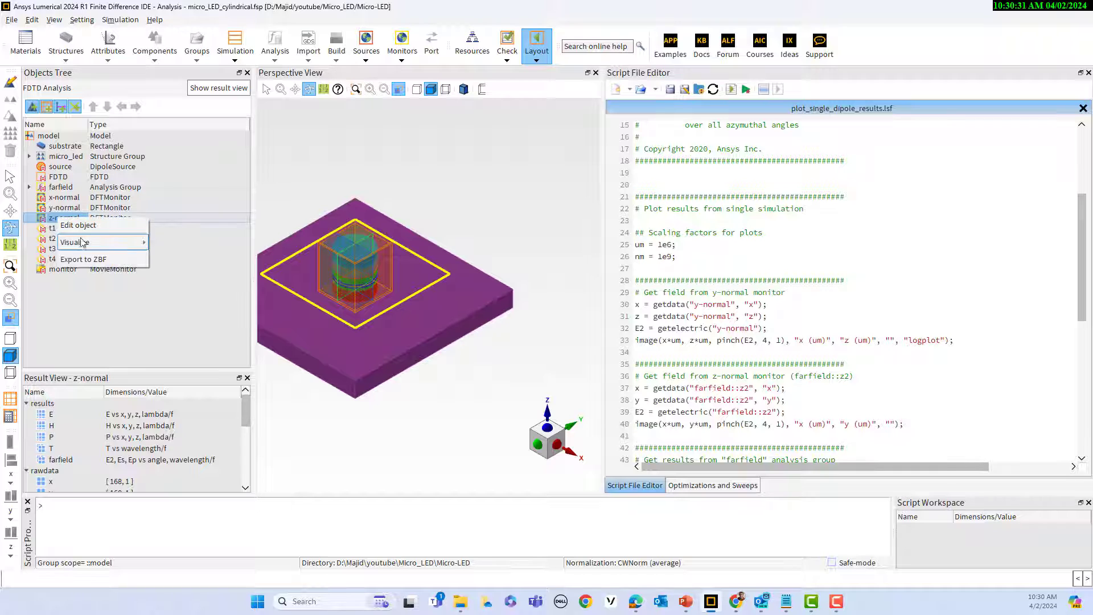
mouse_move(79, 243)
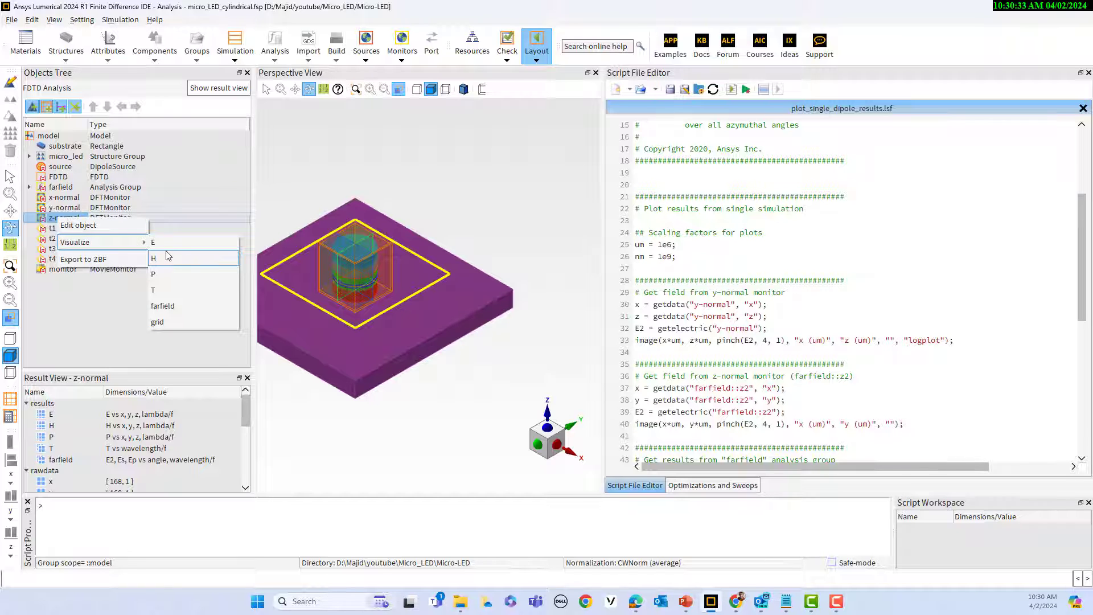
left_click(209, 292)
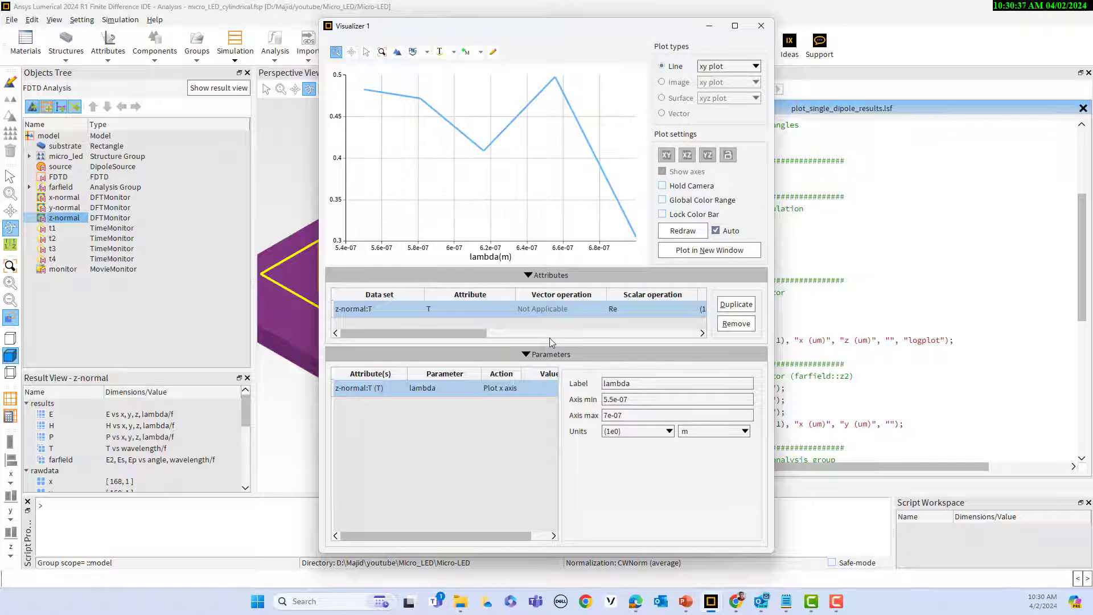
left_click(761, 26)
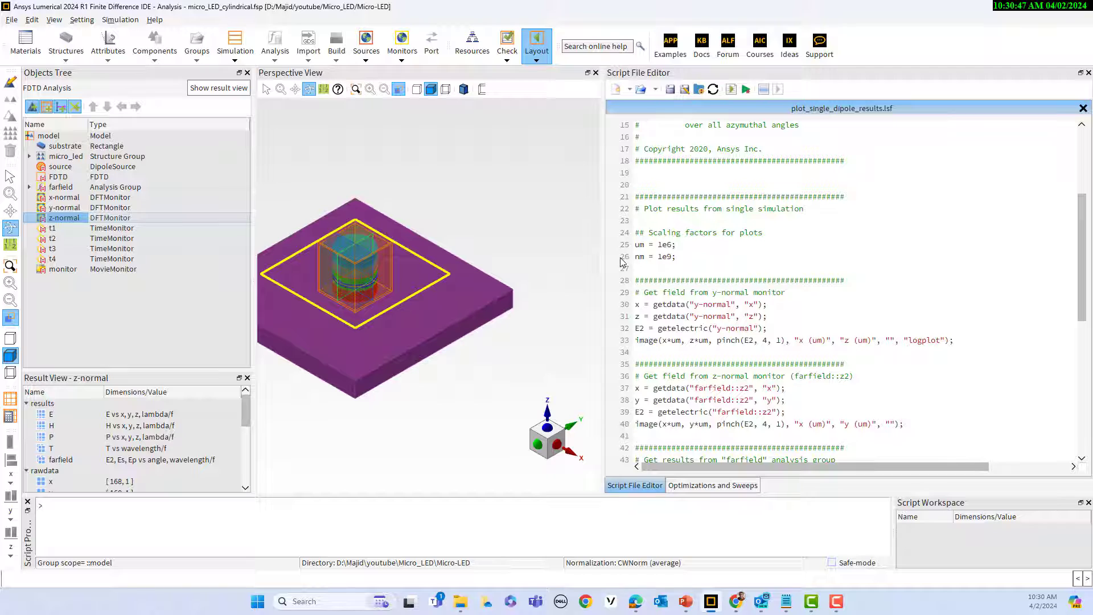
Run script lines 24–34 to plot the y-normal log-scale |E|² x–z image, then move the figure left
scroll(622, 262, "down", 2)
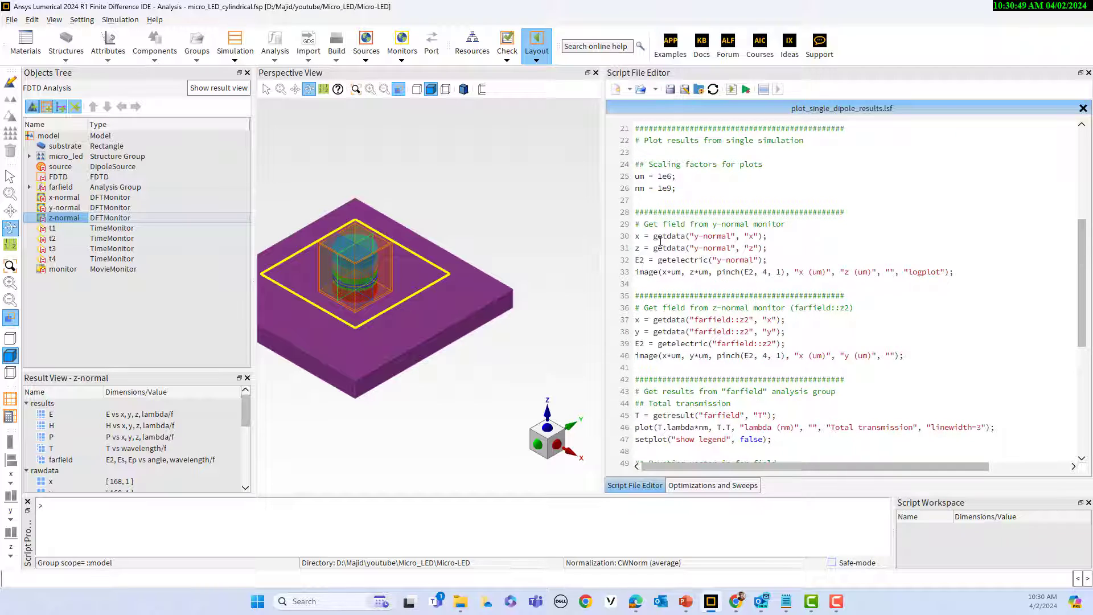
left_click_drag(774, 236, 785, 272)
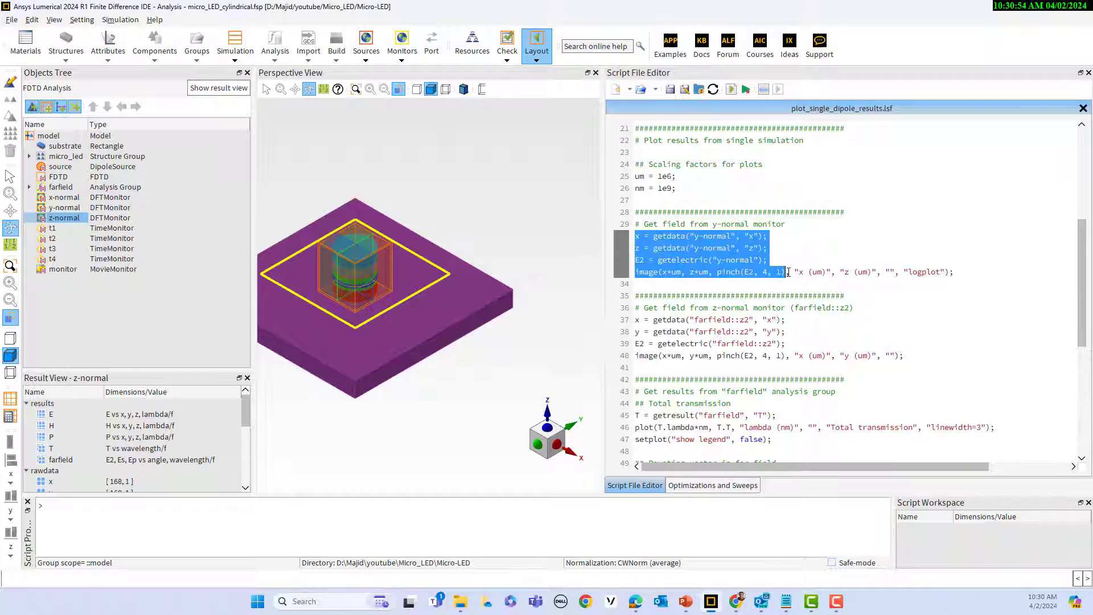
left_click(752, 238)
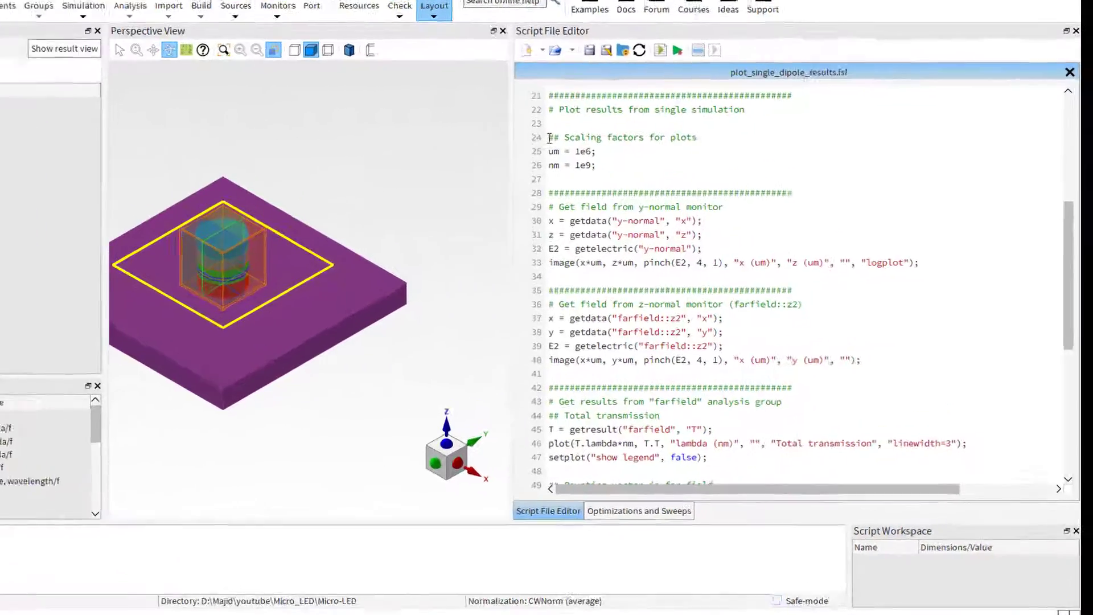
left_click_drag(635, 164, 1002, 292)
left_click_drag(933, 276, 928, 263)
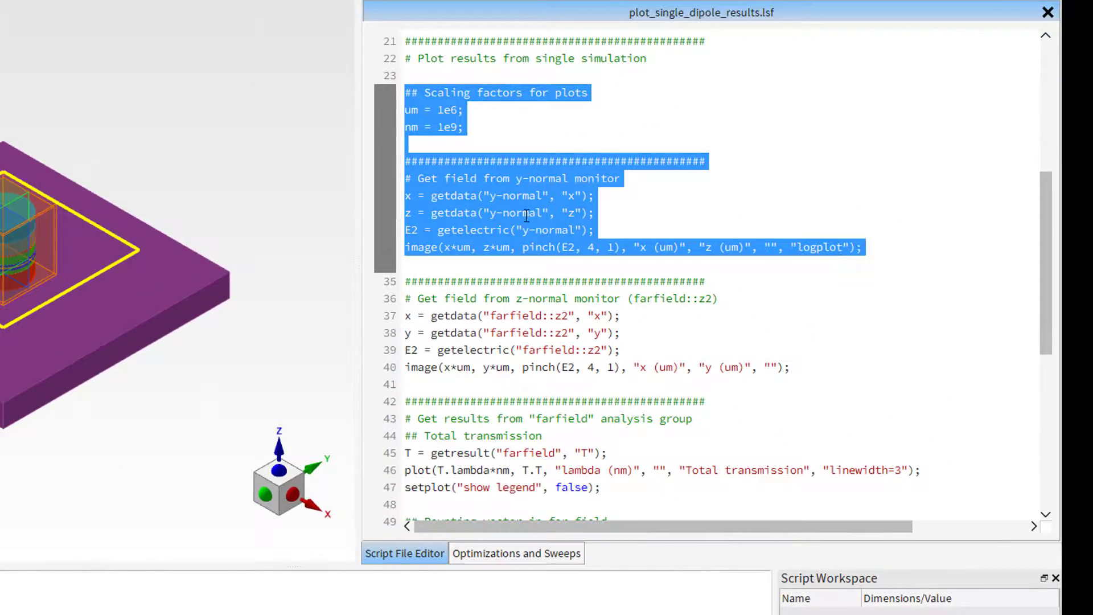
right_click(506, 208)
left_click(532, 220)
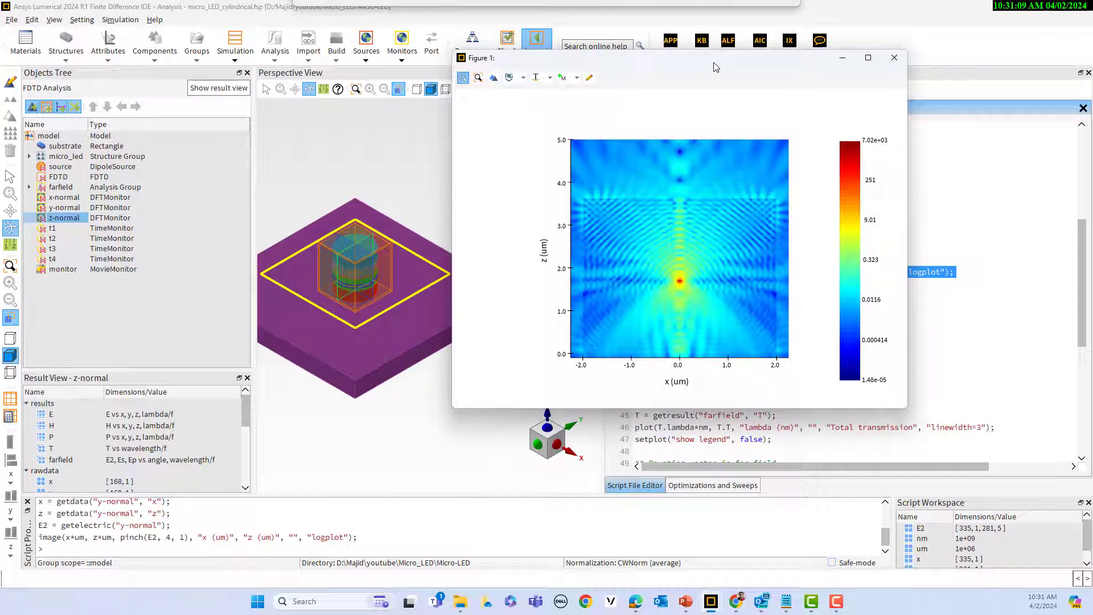
left_click_drag(713, 52, 795, 70)
left_click_drag(708, 74, 345, 68)
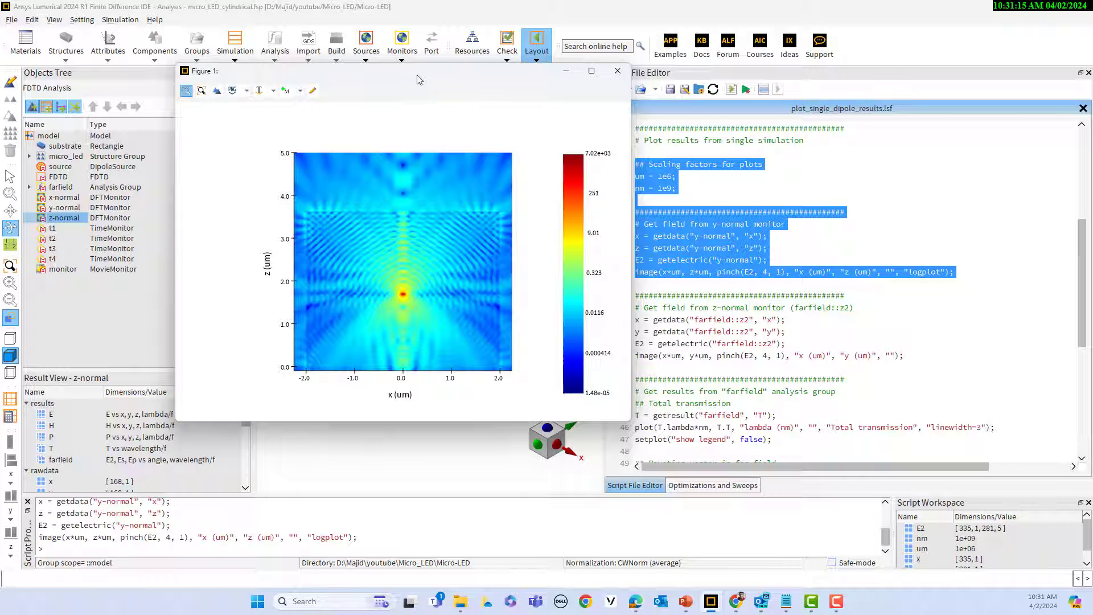
left_click_drag(418, 74, 341, 74)
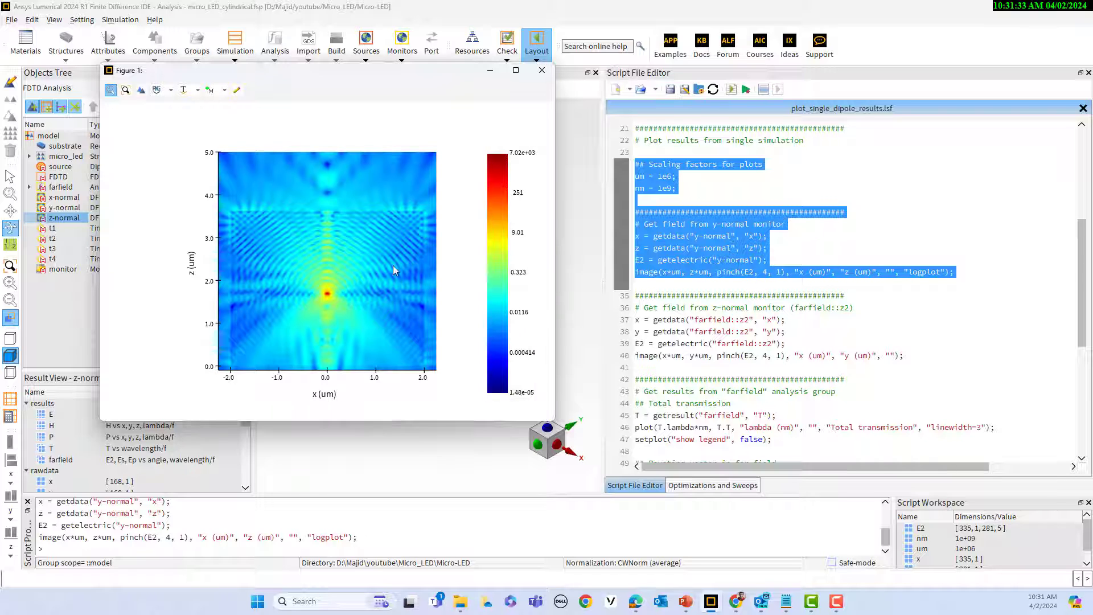
Close Figure 1 and visualize the y-normal monitor's electric field E
left_click(541, 74)
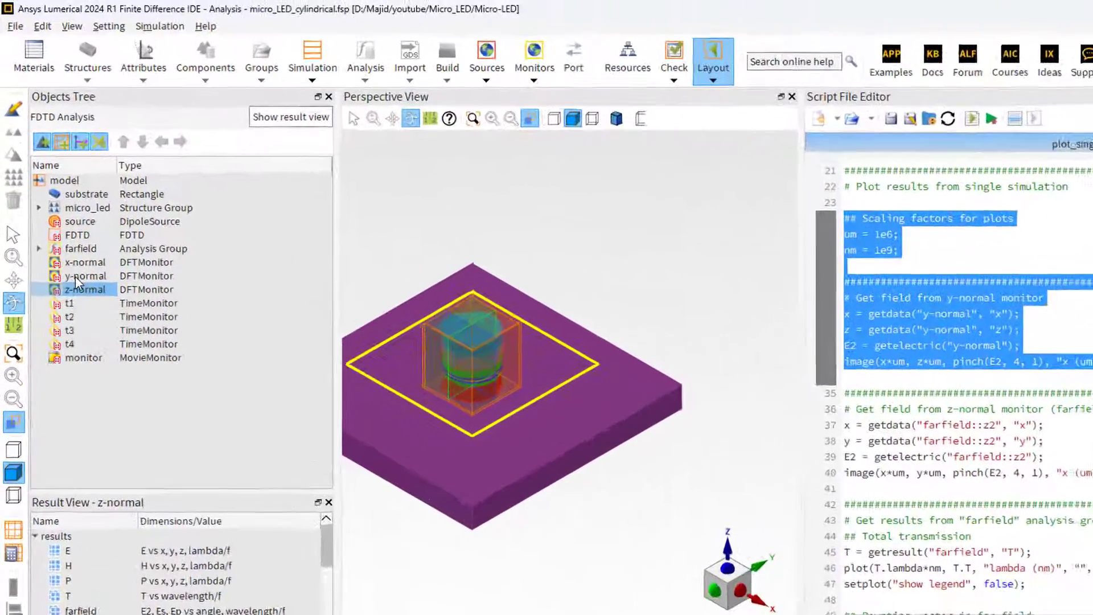
left_click(58, 210)
right_click(57, 210)
mouse_move(83, 236)
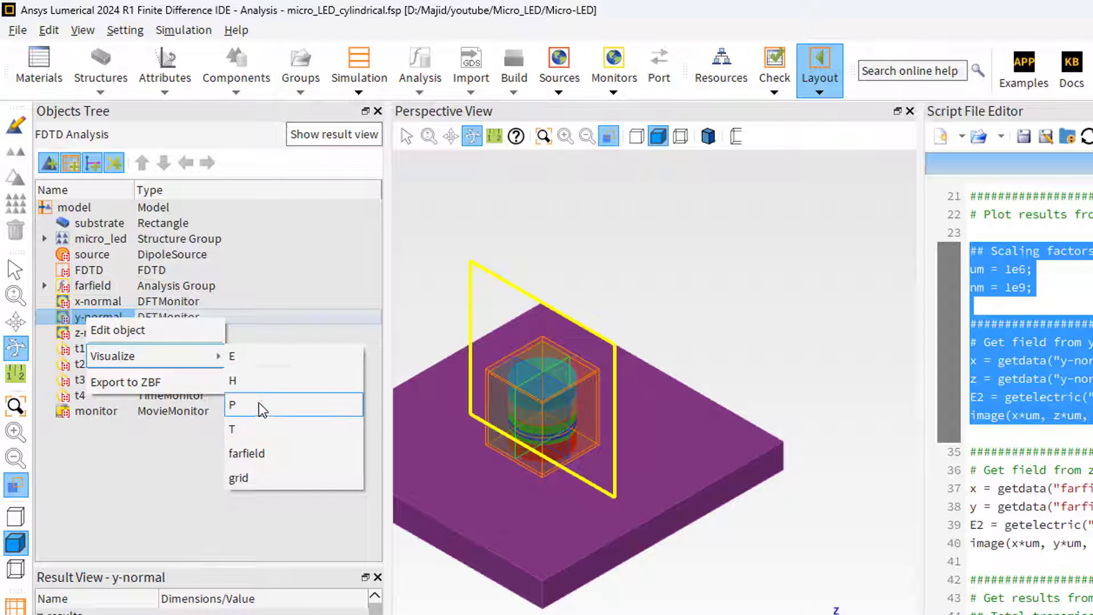
left_click(245, 360)
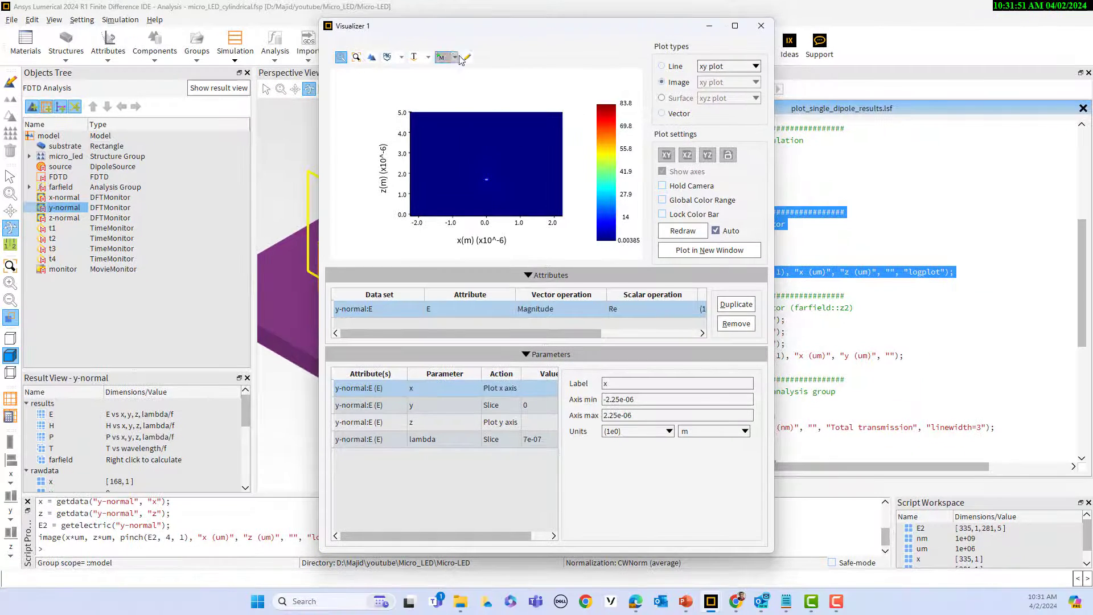
Set the y-normal E plot scaling to log, move it aside, and return to the main window
left_click(467, 57)
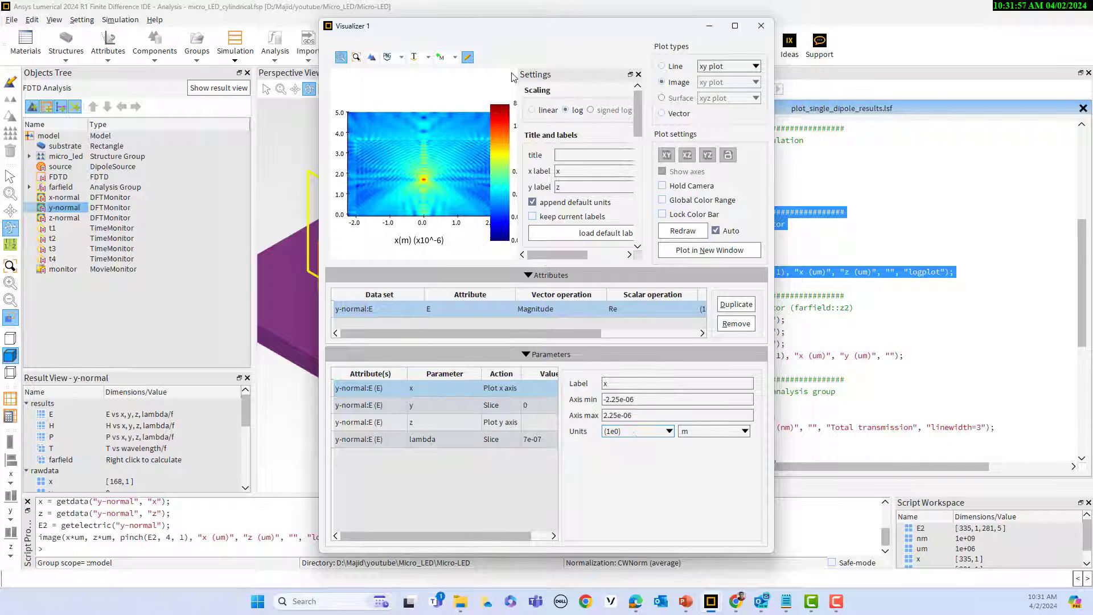
left_click(639, 76)
left_click_drag(512, 26, 226, 46)
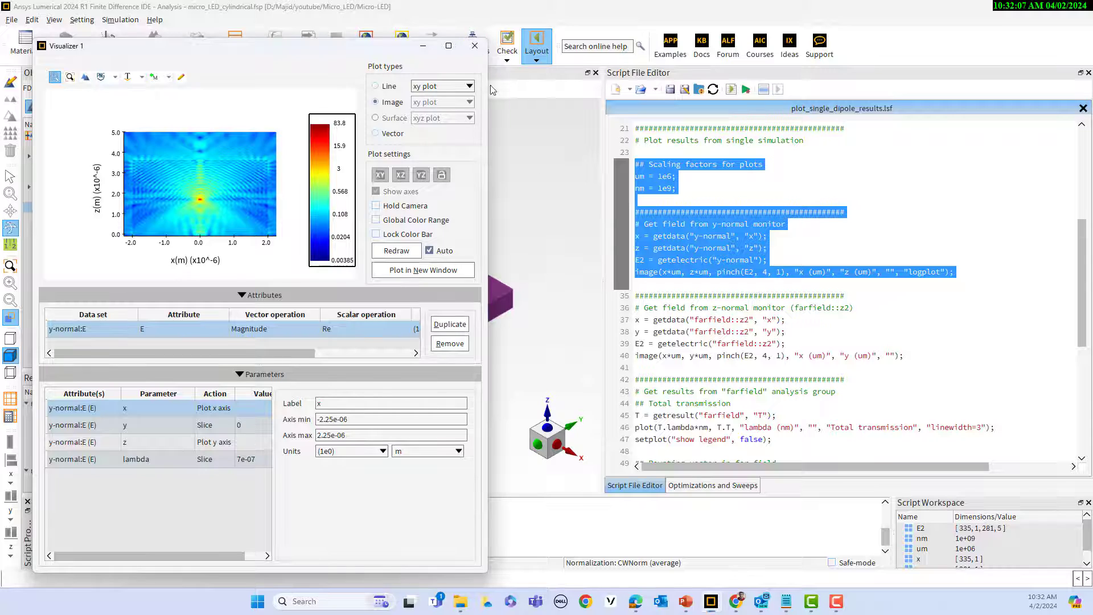
left_click(535, 166)
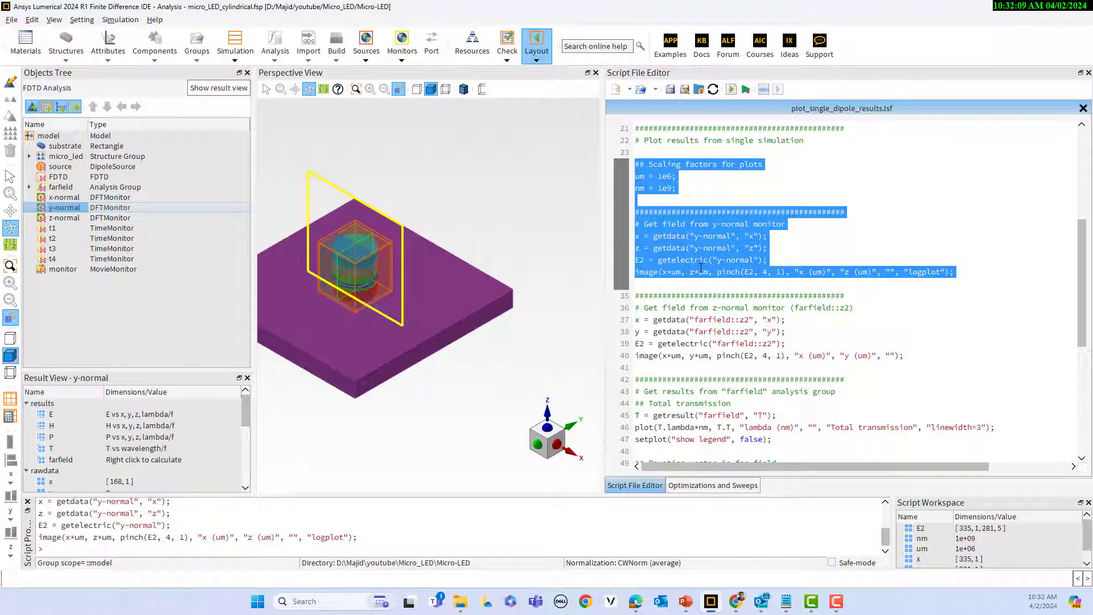
Run script lines 35–40 to plot the farfield z2 concentric-ring x–y image, then move it left
scroll(728, 311, "down", 1)
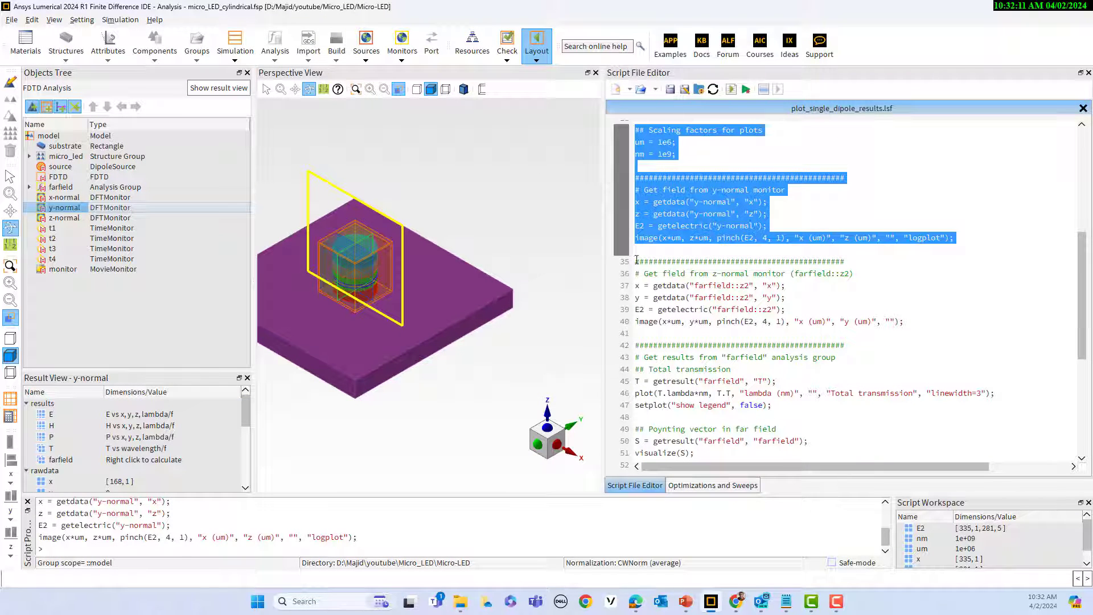
left_click_drag(636, 261, 887, 334)
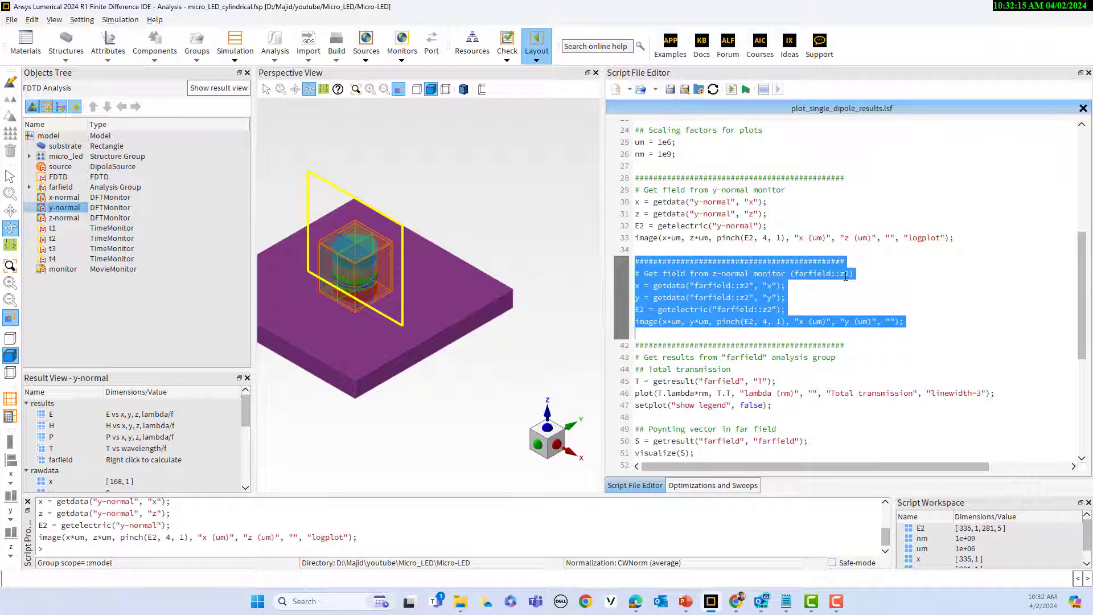
right_click(738, 291)
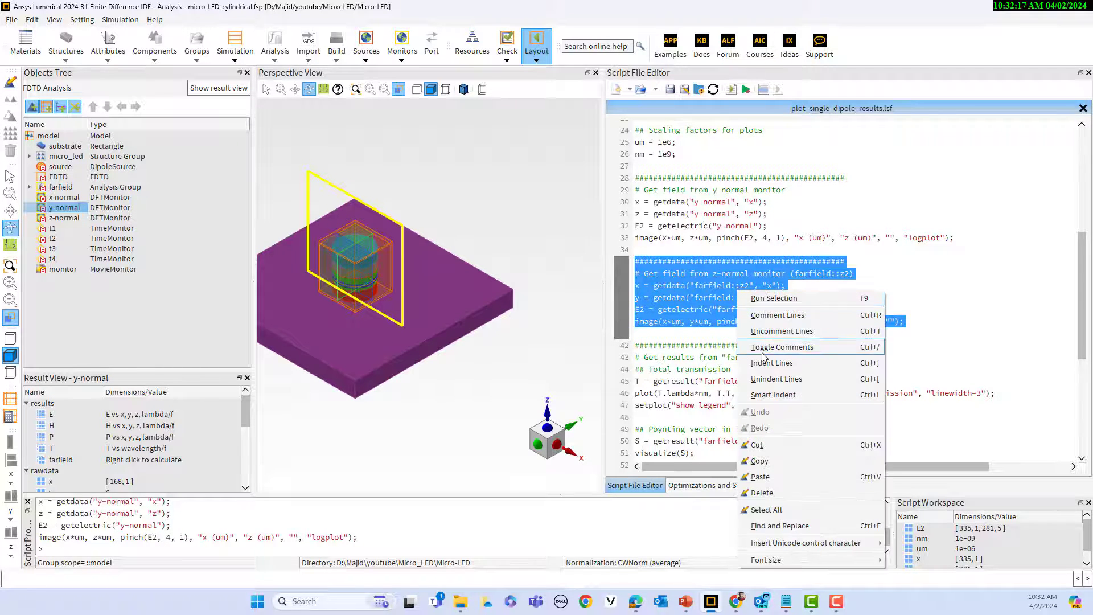
left_click(764, 298)
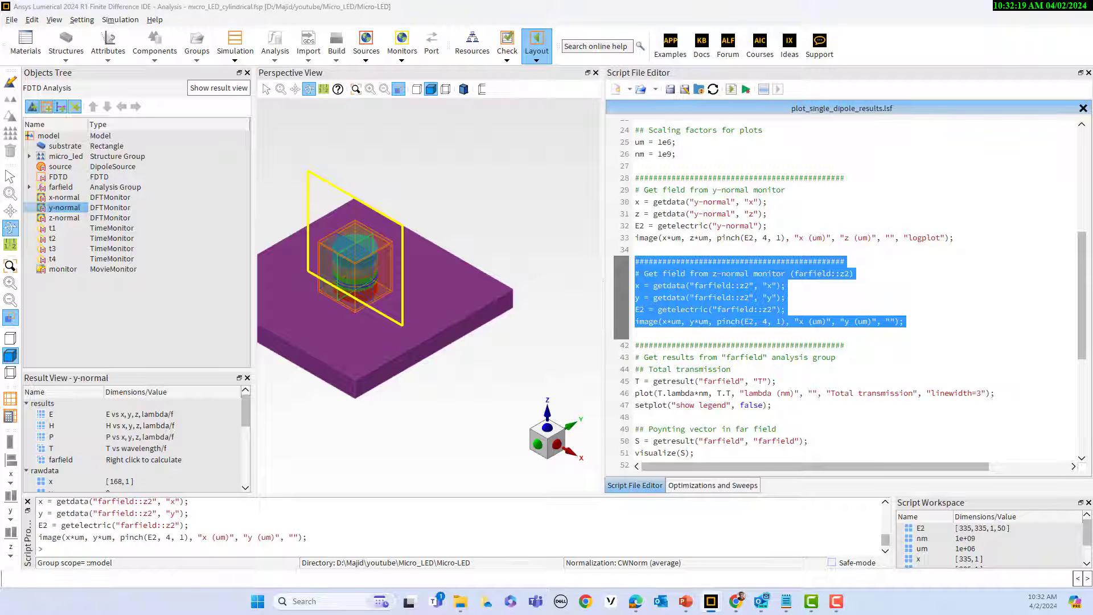
left_click_drag(8, 151, 757, 91)
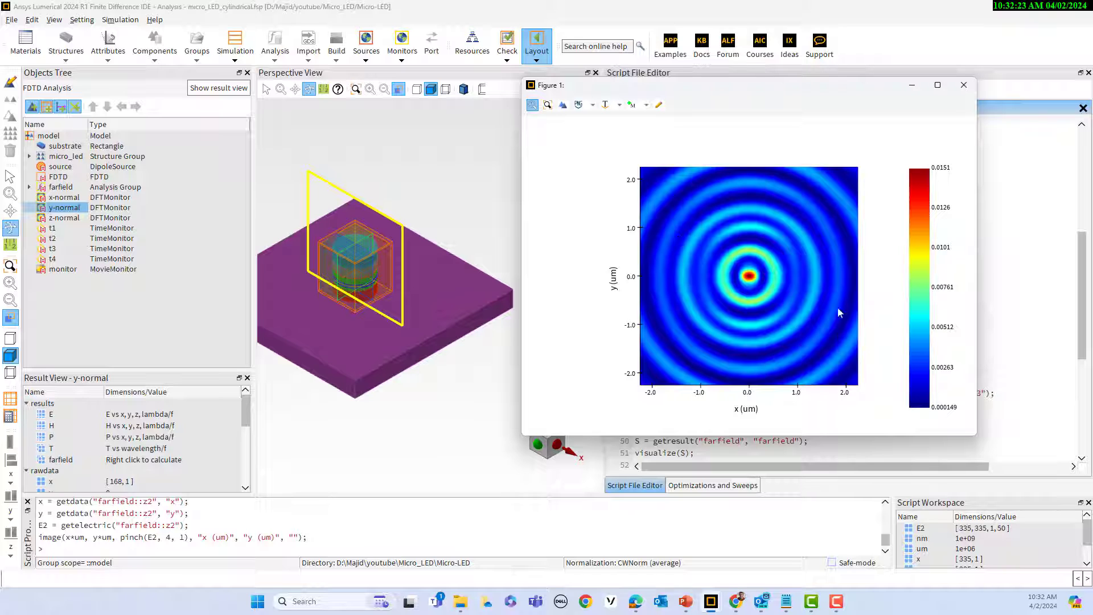
left_click_drag(670, 92, 311, 93)
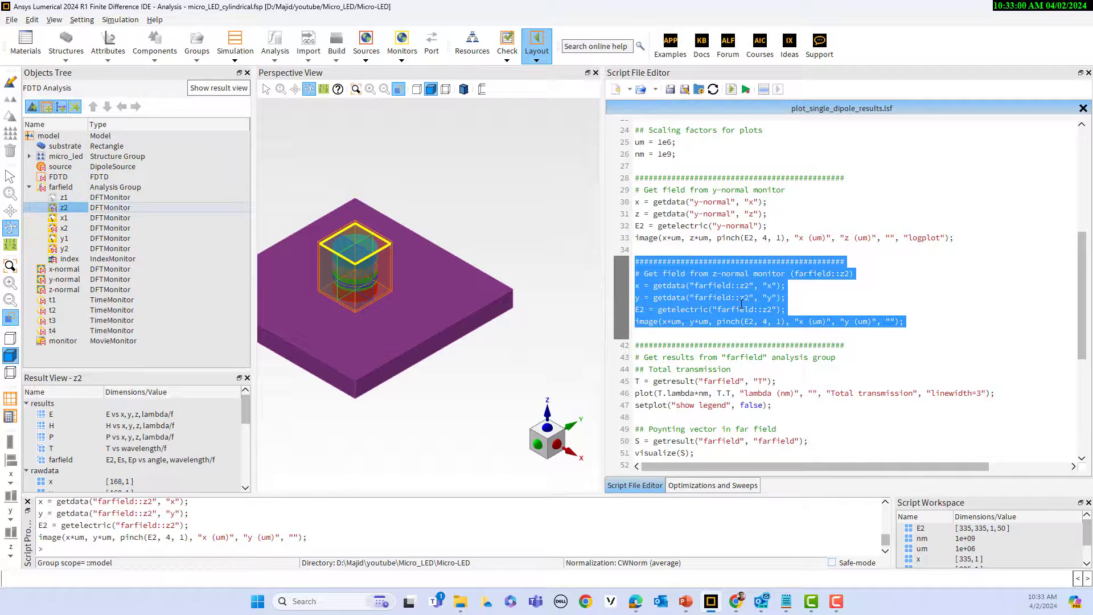
Run script lines 42–47 to plot total transmission versus 550–700 nm wavelength, then close the figure
scroll(724, 359, "down", 2)
left_click(707, 302)
scroll(683, 285, "down", 1)
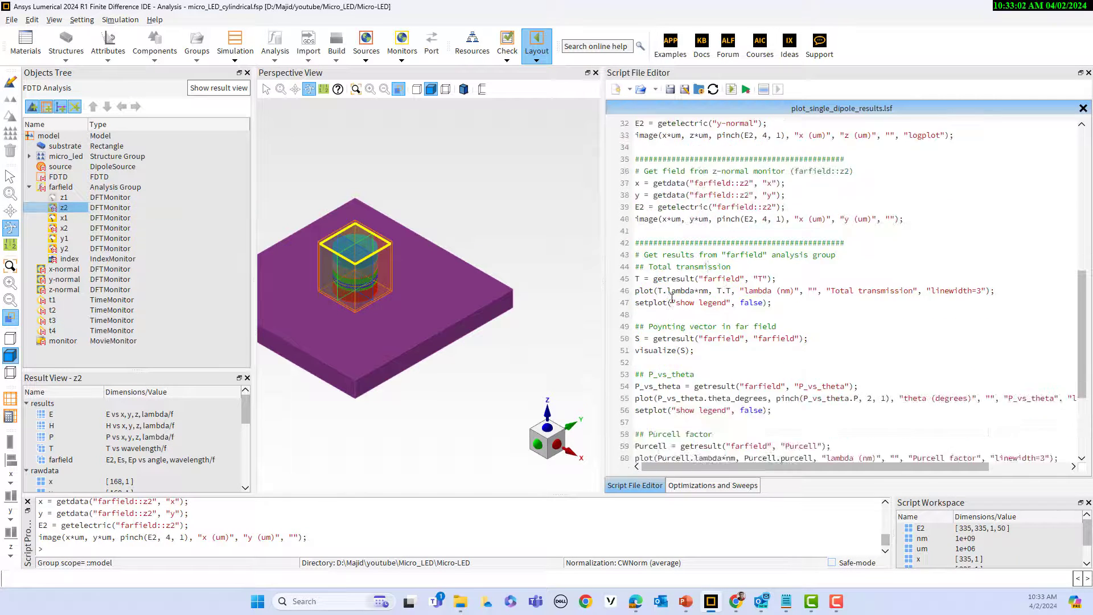
scroll(645, 262, "down", 1)
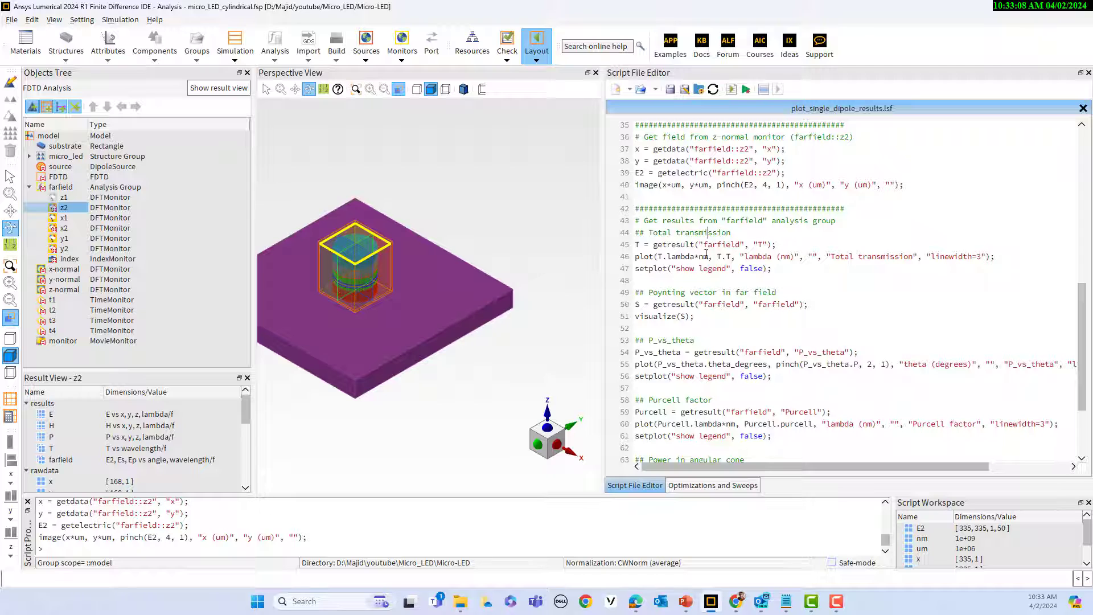
left_click_drag(775, 244, 634, 244)
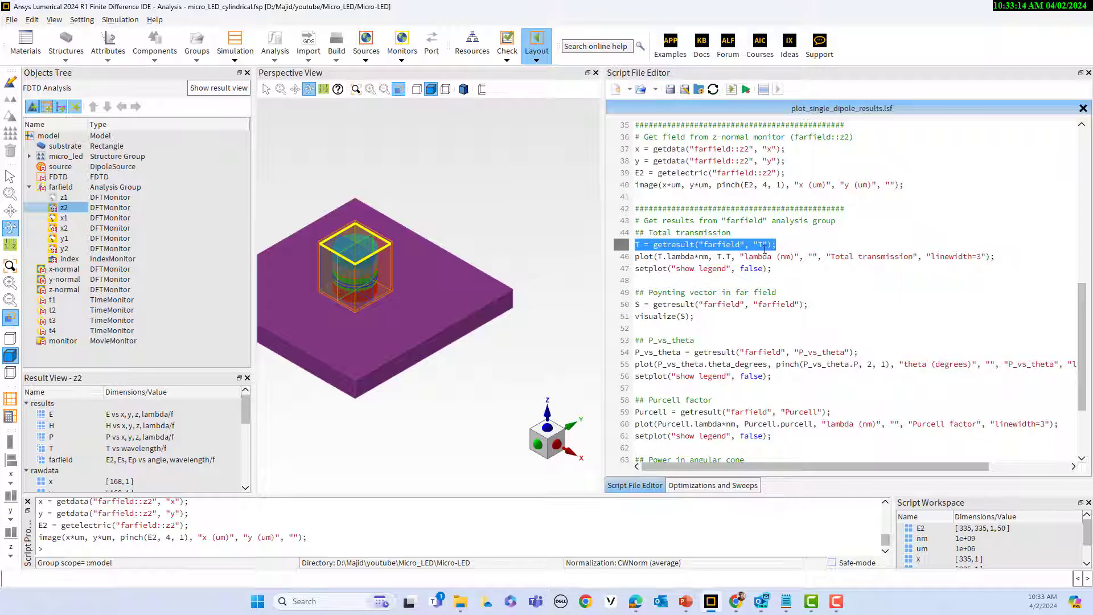
left_click(674, 266)
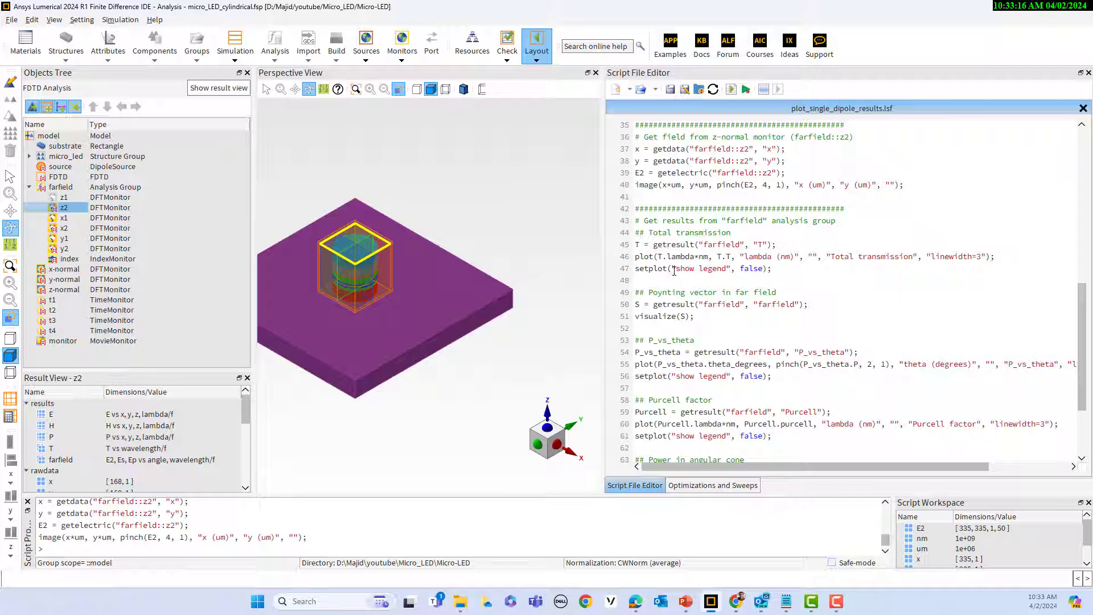
left_click_drag(636, 208, 788, 266)
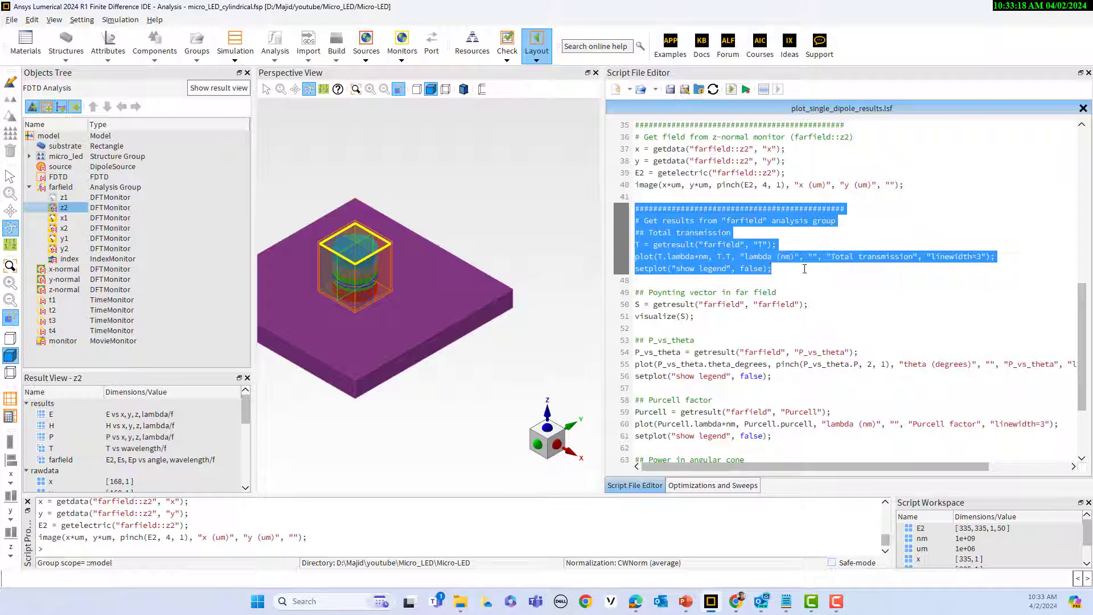
right_click(700, 242)
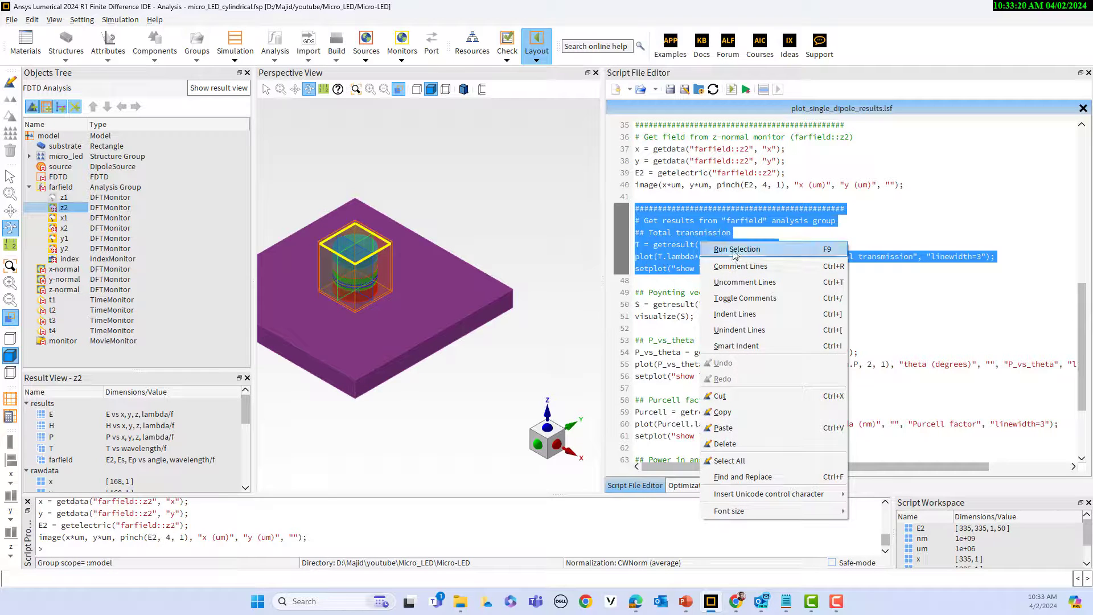
left_click(737, 252)
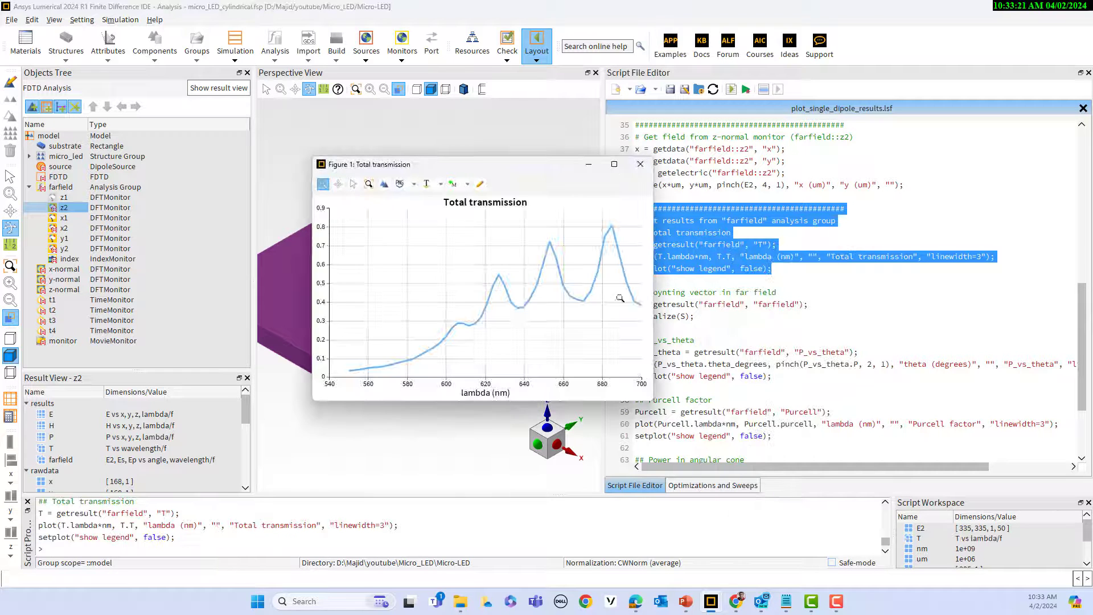
left_click(640, 164)
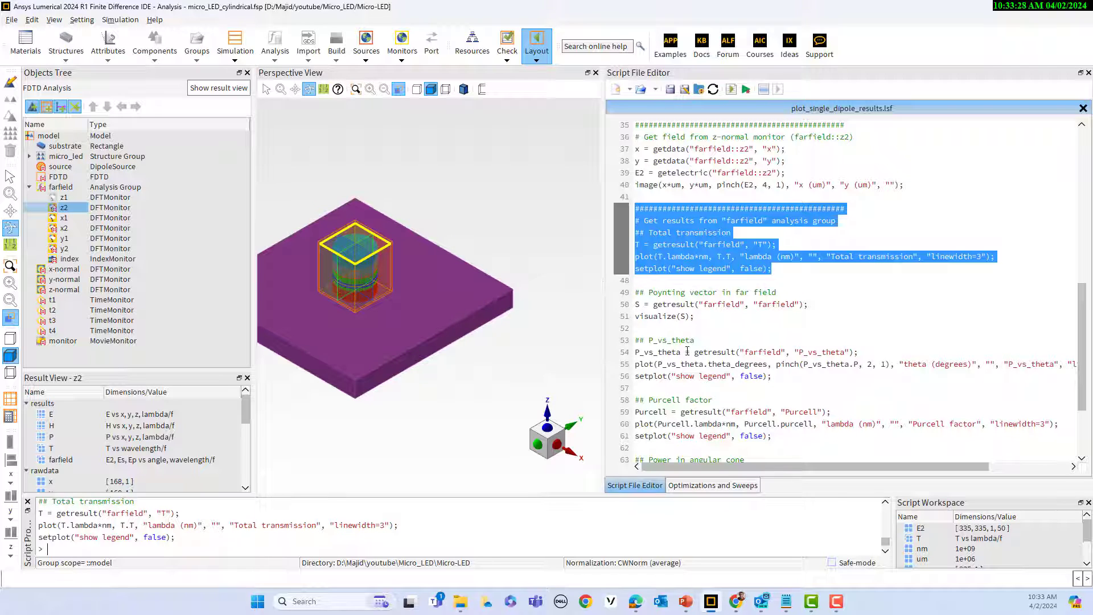
Review the P_vs_theta and Power in angular cone script sections, then close the Total transmission figure
scroll(687, 350, "down", 2)
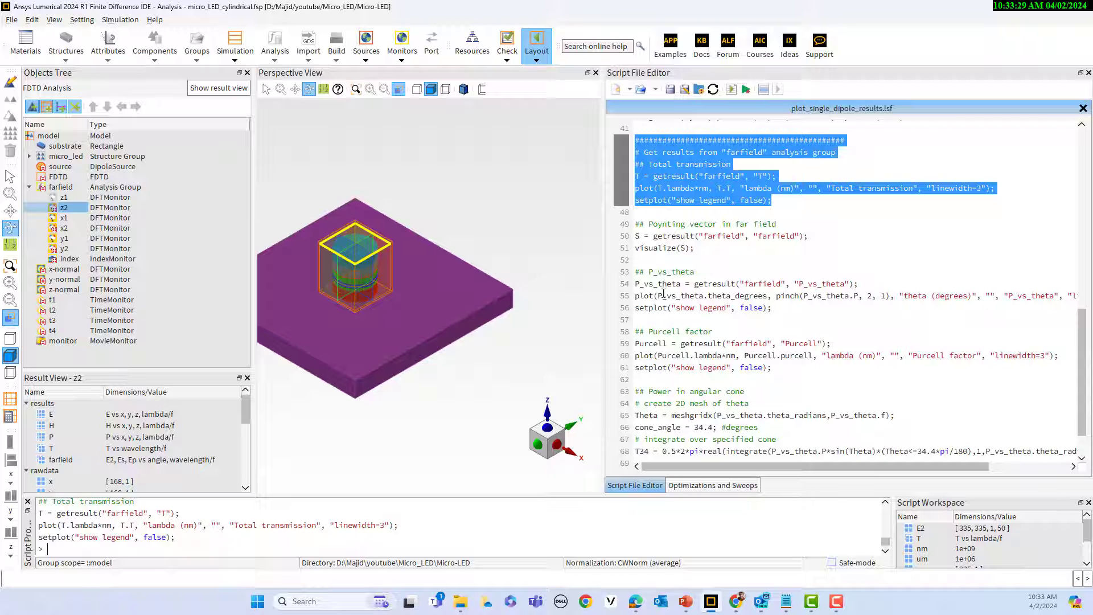
left_click(624, 271)
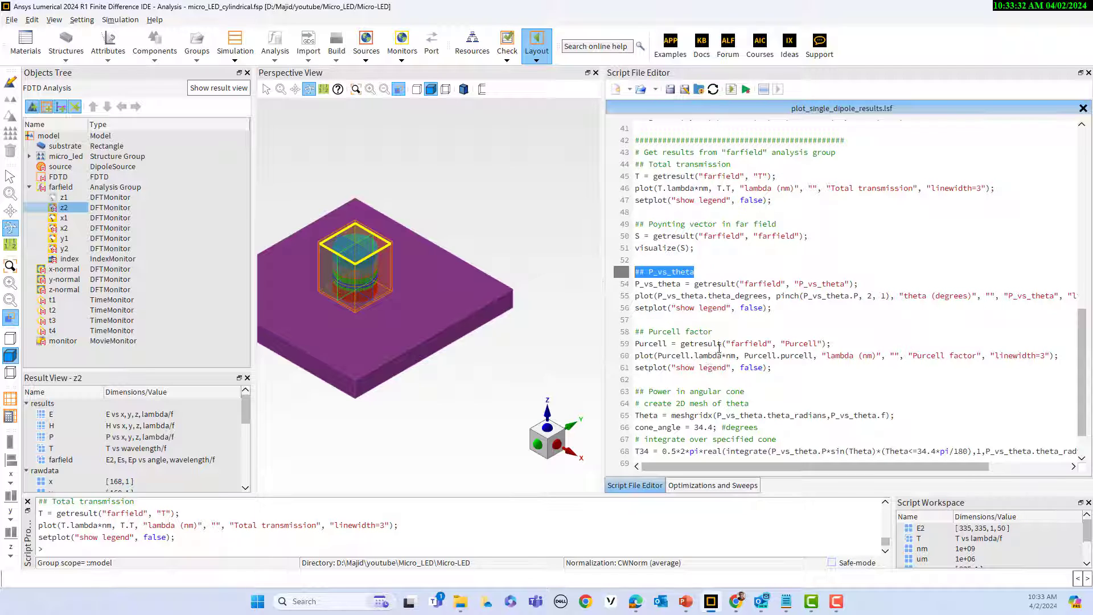
left_click_drag(721, 328, 706, 320)
scroll(726, 373, "down", 1)
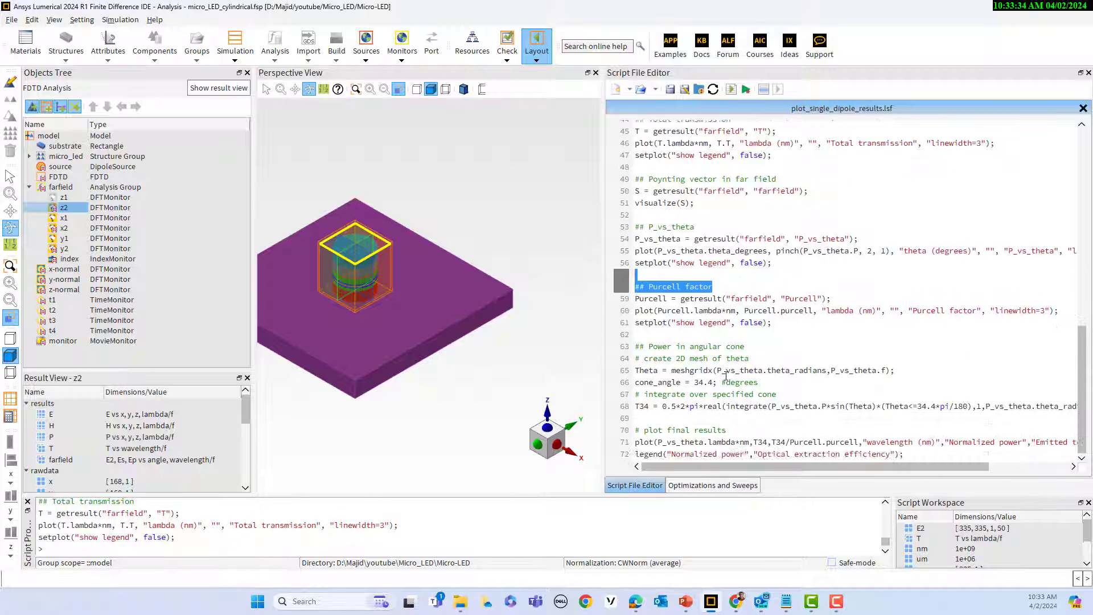
left_click(619, 346)
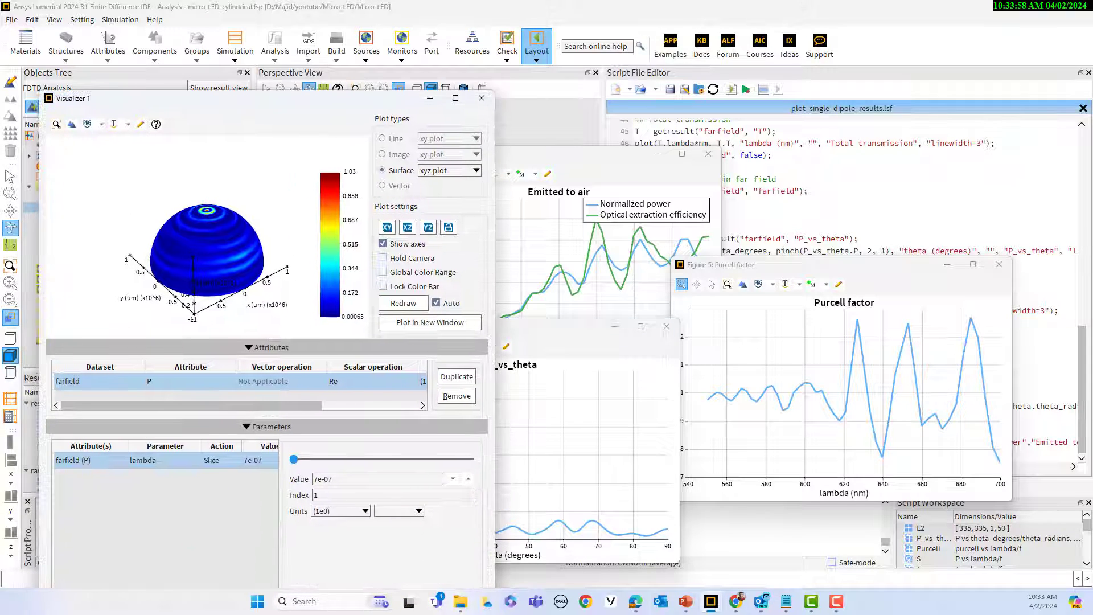
left_click_drag(425, 135, 541, 99)
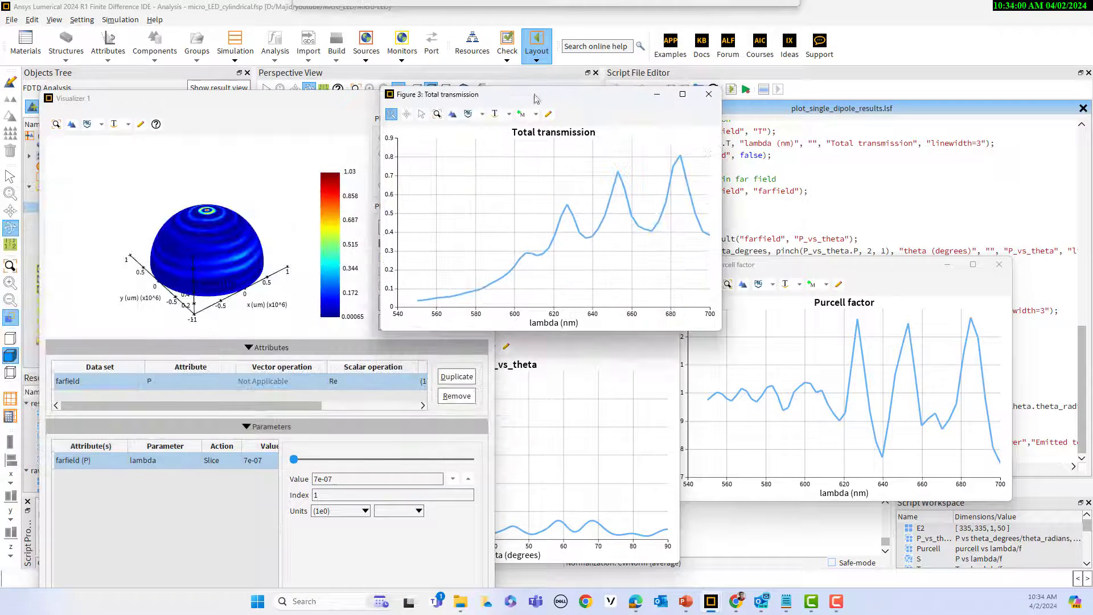
left_click(709, 94)
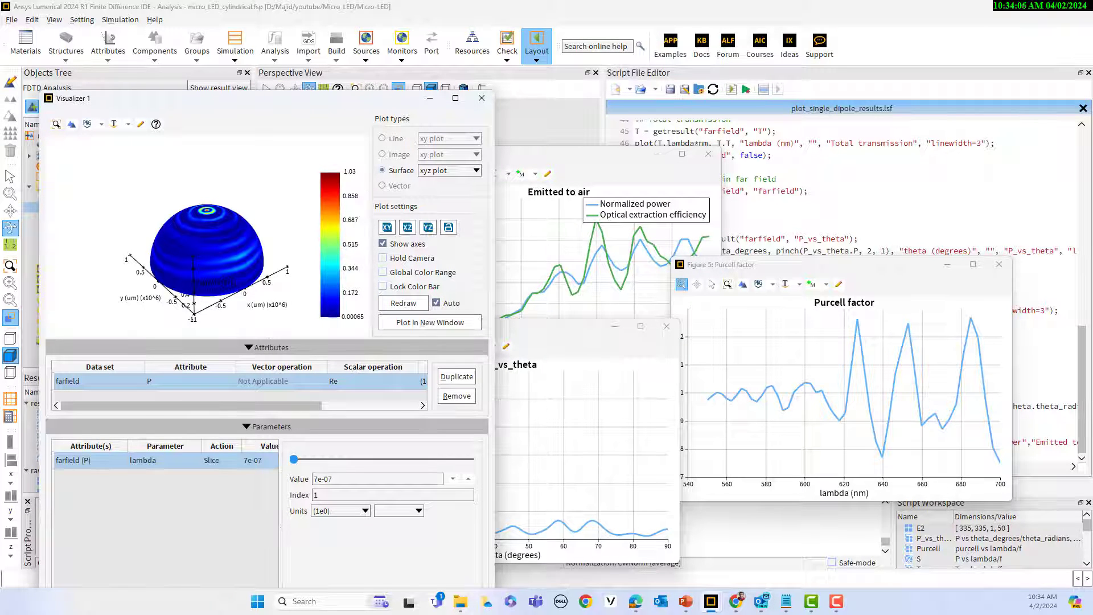
Close the far-field power visualizer, P_vs_theta, Purcell factor and emitted-to-air figures
left_click(482, 98)
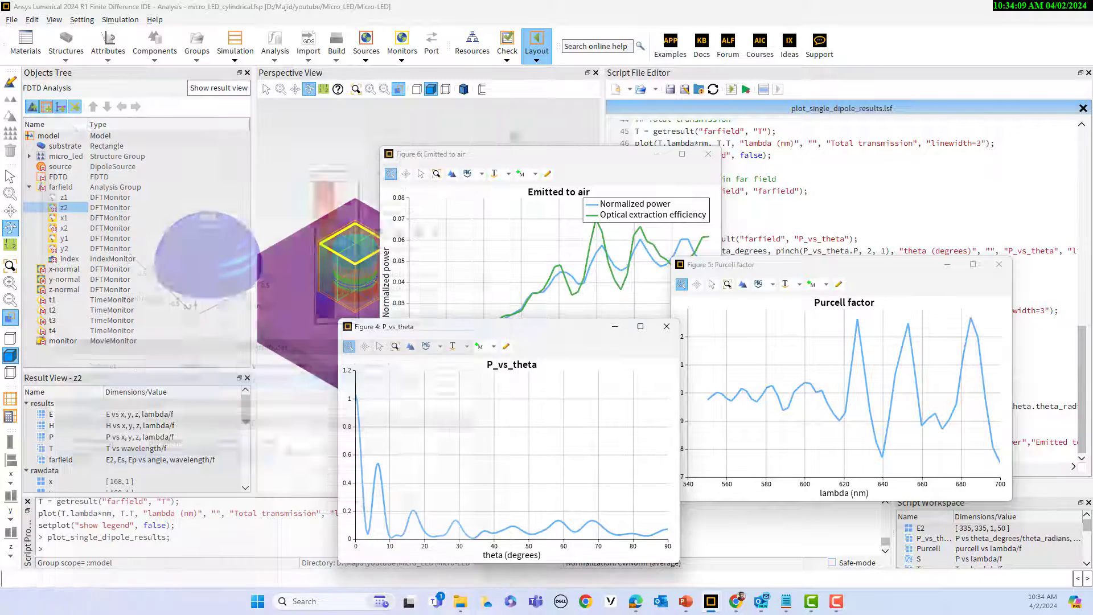
left_click(666, 326)
left_click(999, 264)
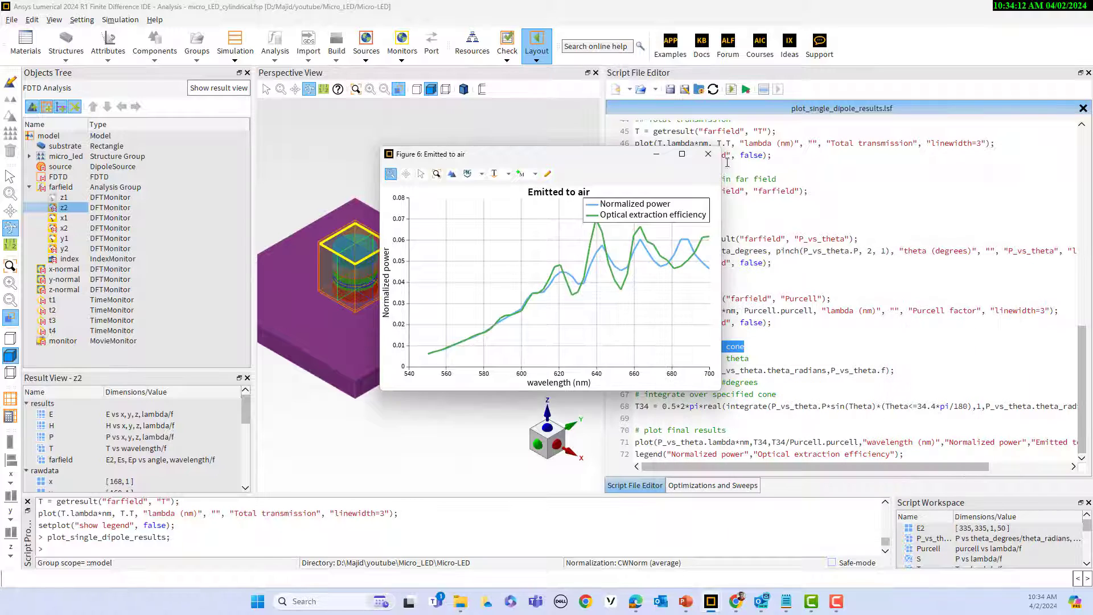
left_click(708, 154)
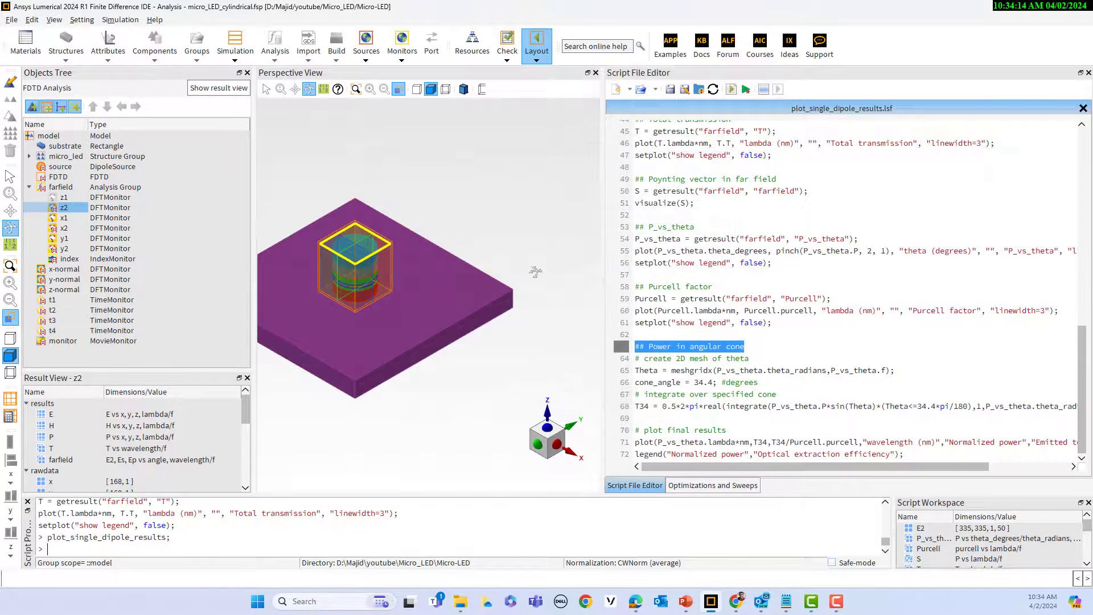
scroll(377, 305, "down", 2)
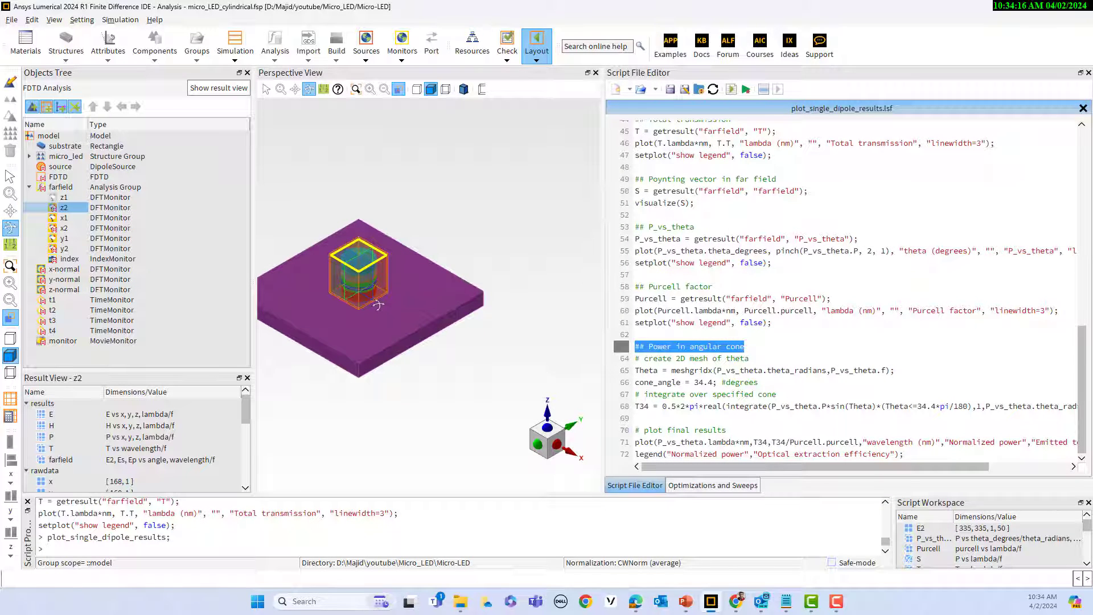